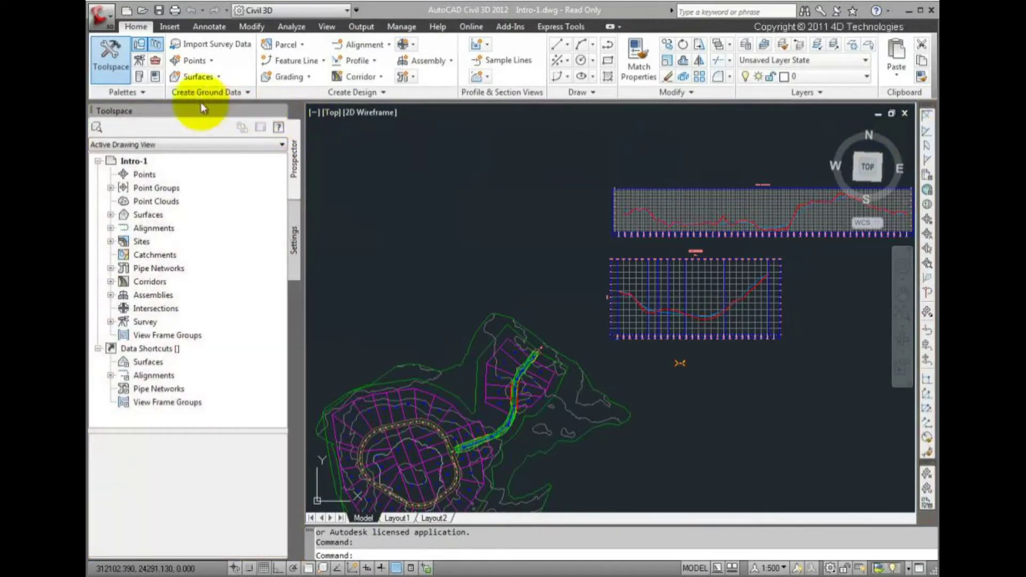
- Look through the Civil Multiview Blocks tool palettes, including the landscape trees, and close them
click(143, 81)
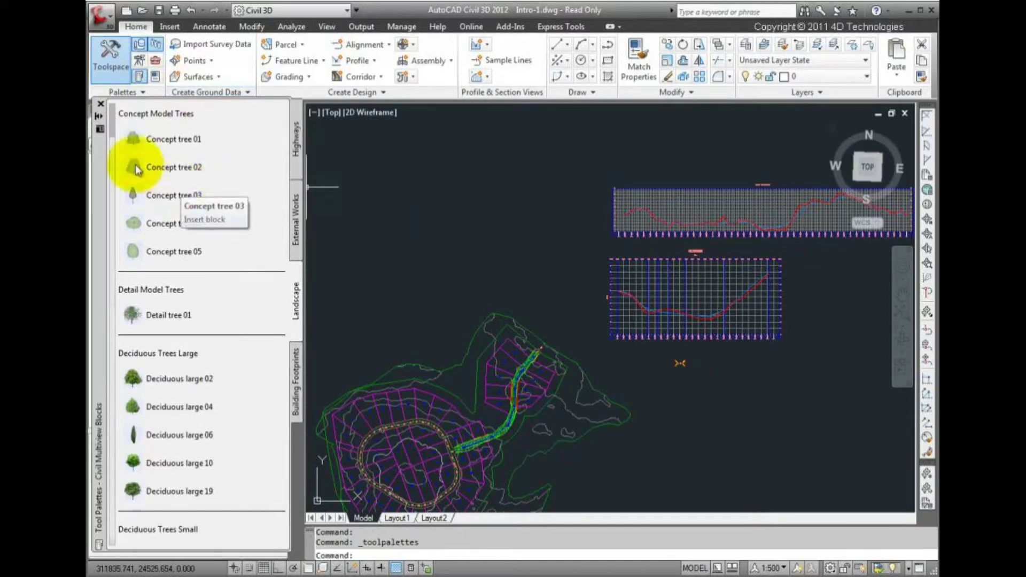
click(99, 105)
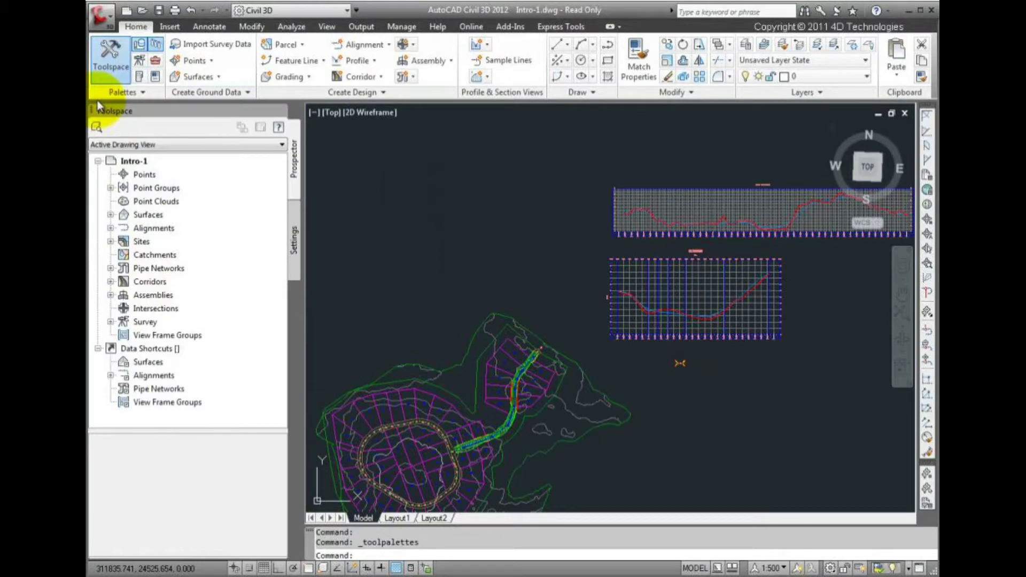
- Switch the workspace to 2D Drafting & Annotation and from there to Planning and Analysis
click(346, 11)
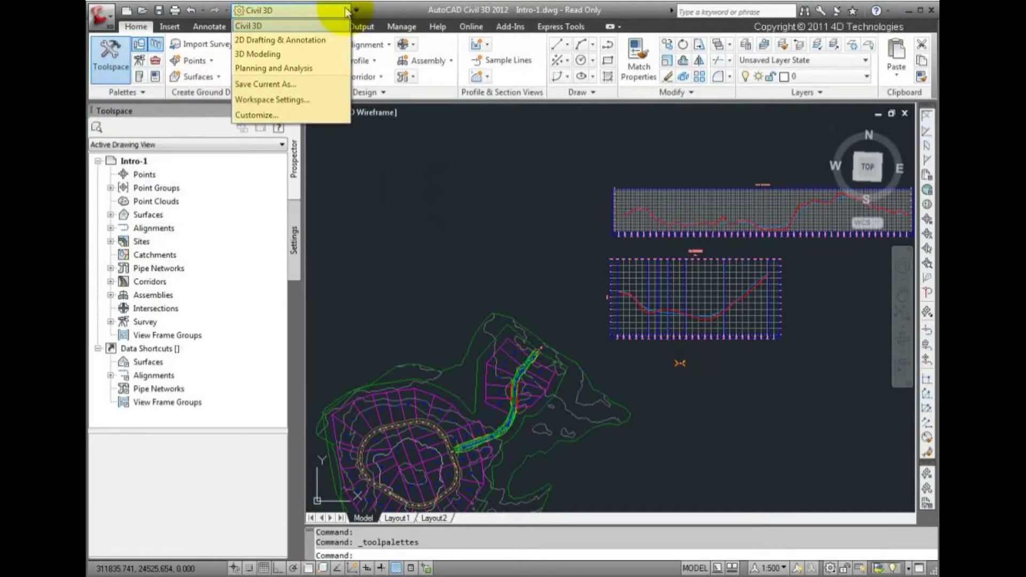
click(319, 40)
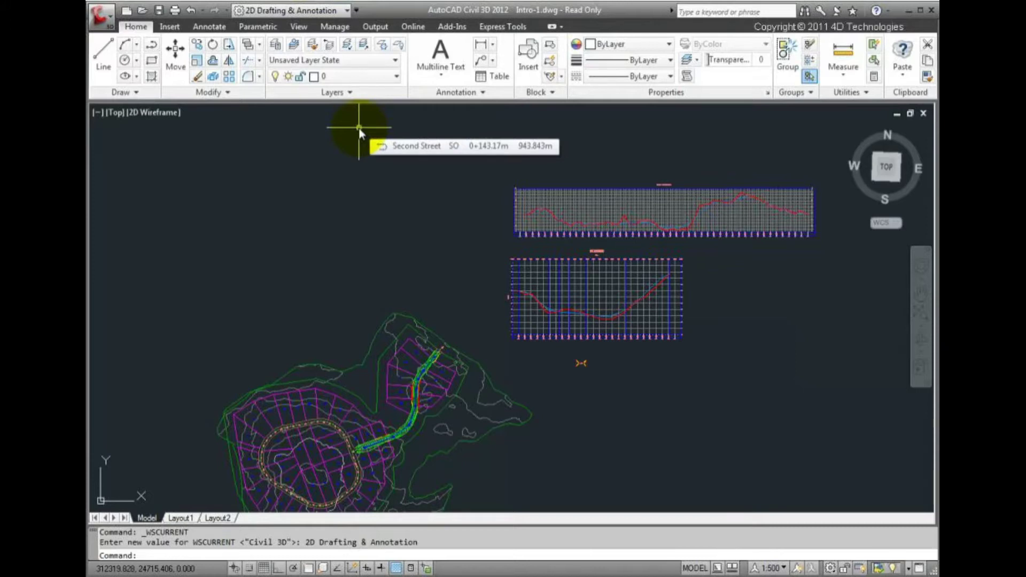
click(328, 16)
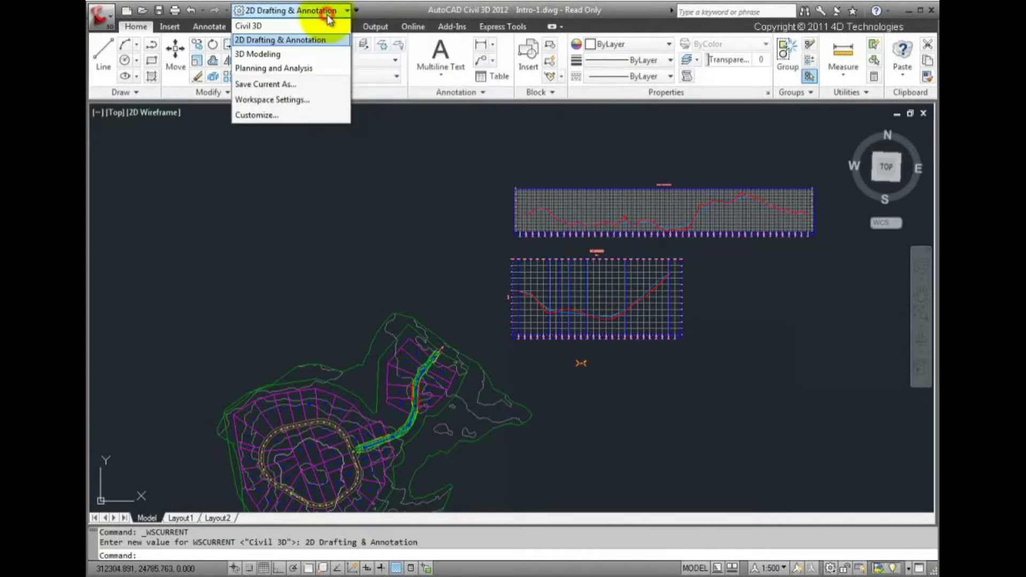
click(316, 69)
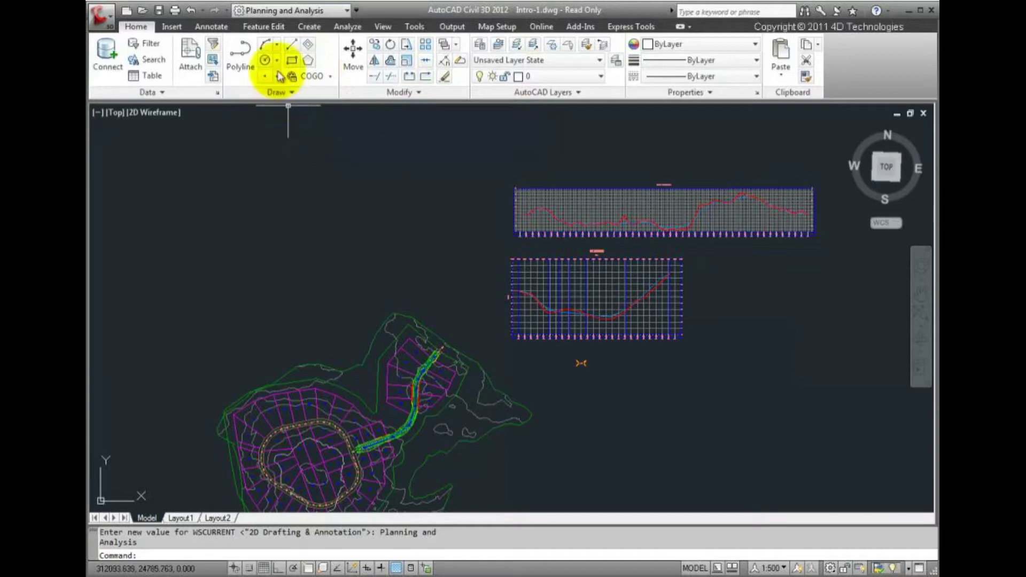
- Review the feature editing and analysis tools of this workspace and switch back to the Civil 3D workspace
click(273, 28)
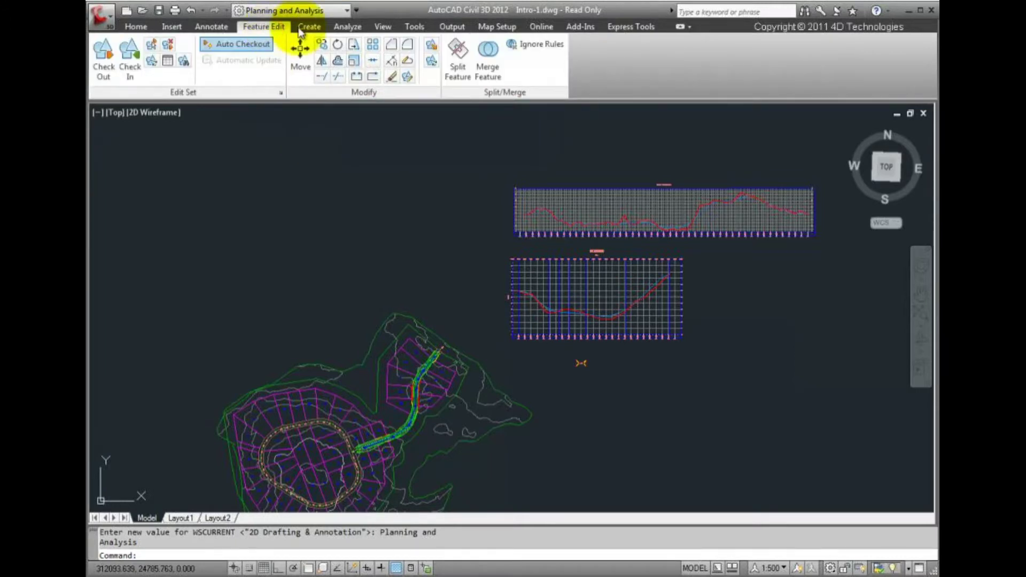
click(336, 28)
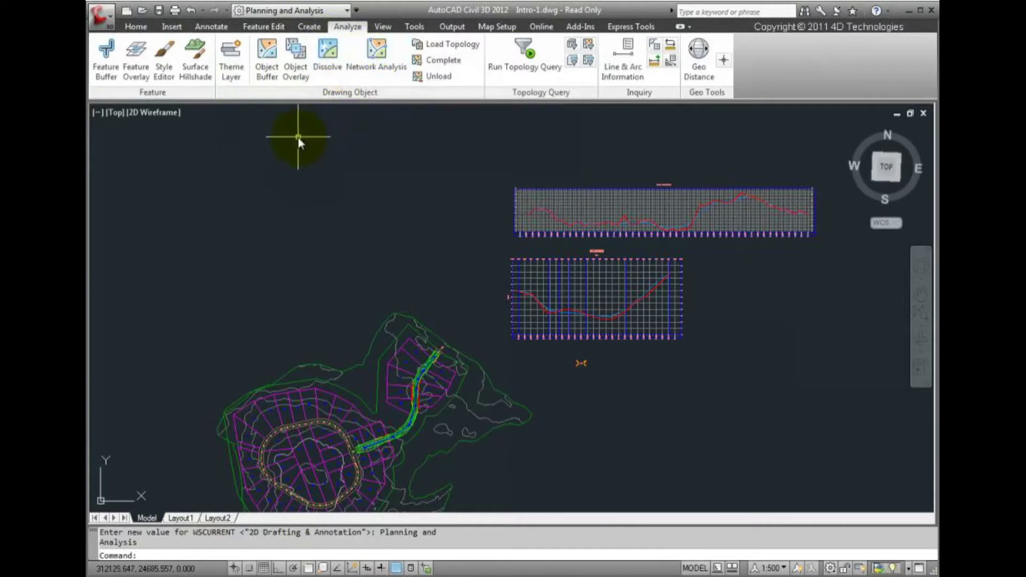
click(303, 12)
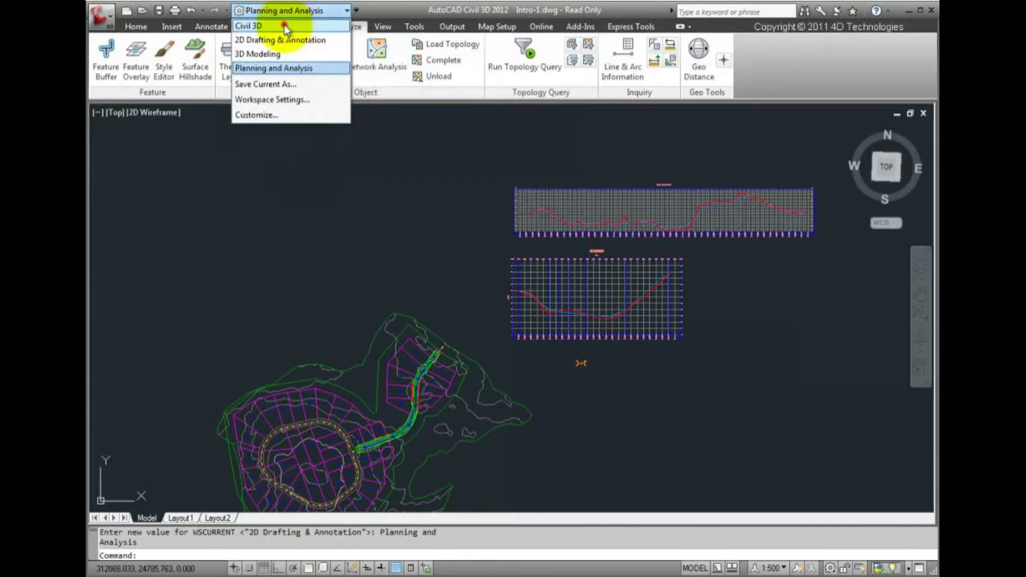
click(285, 26)
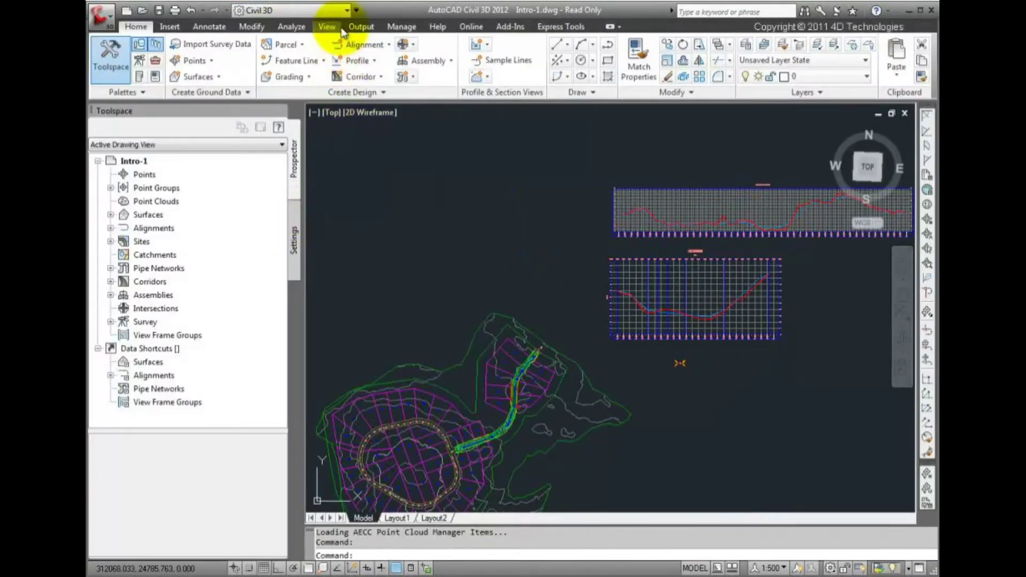
- Hide the 3D Modeling workspace in the Workspace Settings and check the list of available workspaces
click(349, 13)
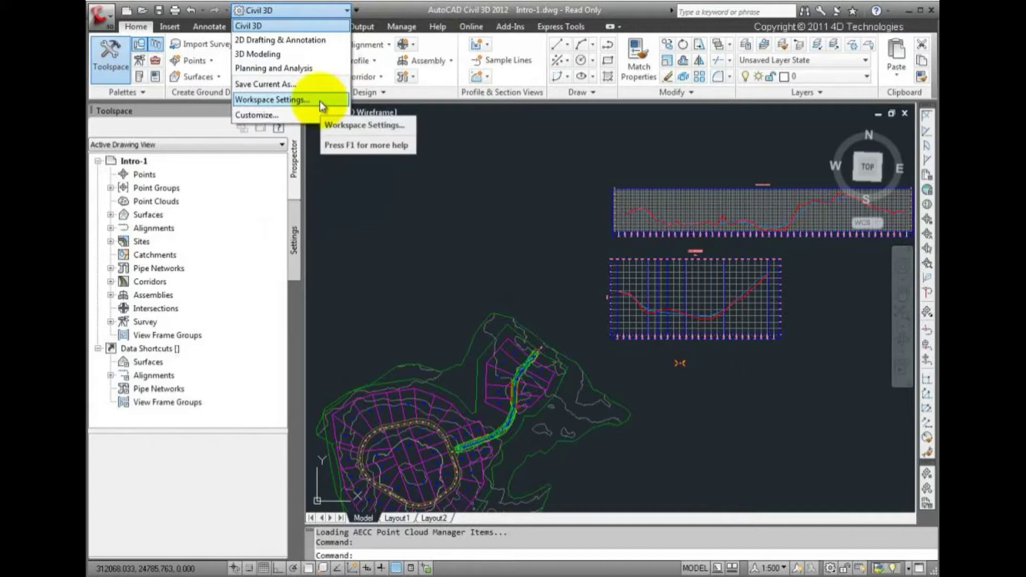
click(319, 100)
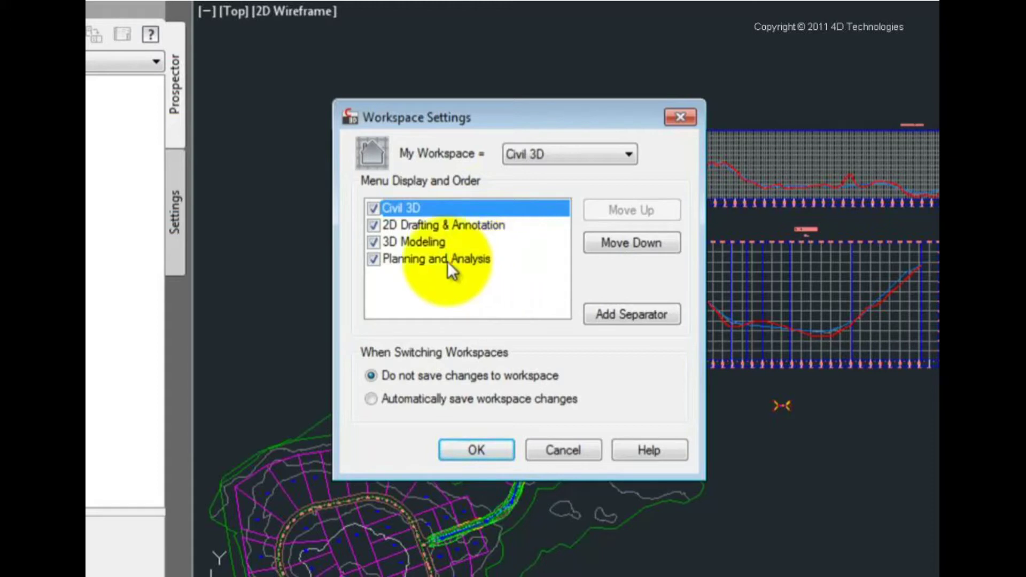
click(382, 241)
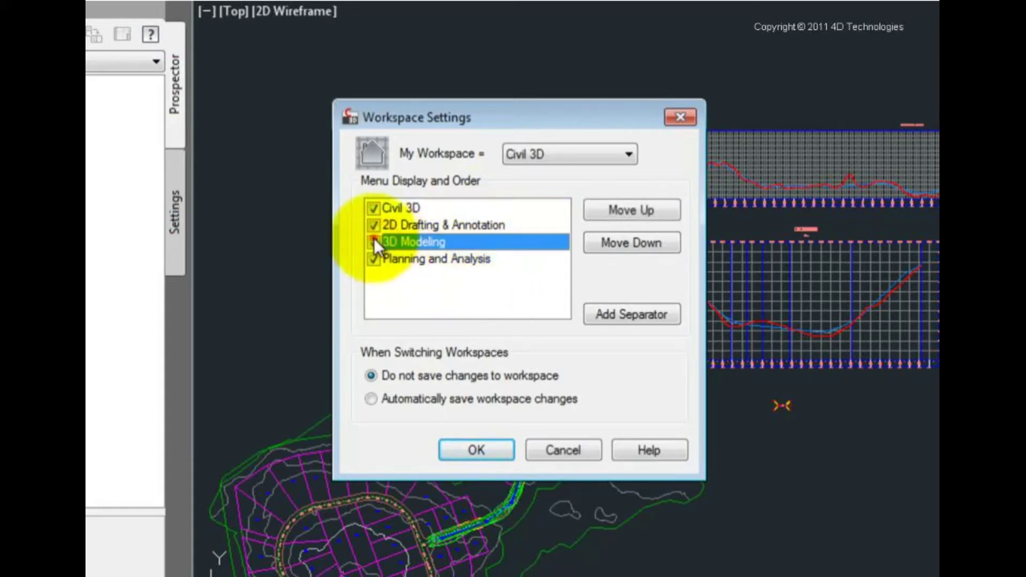
click(374, 242)
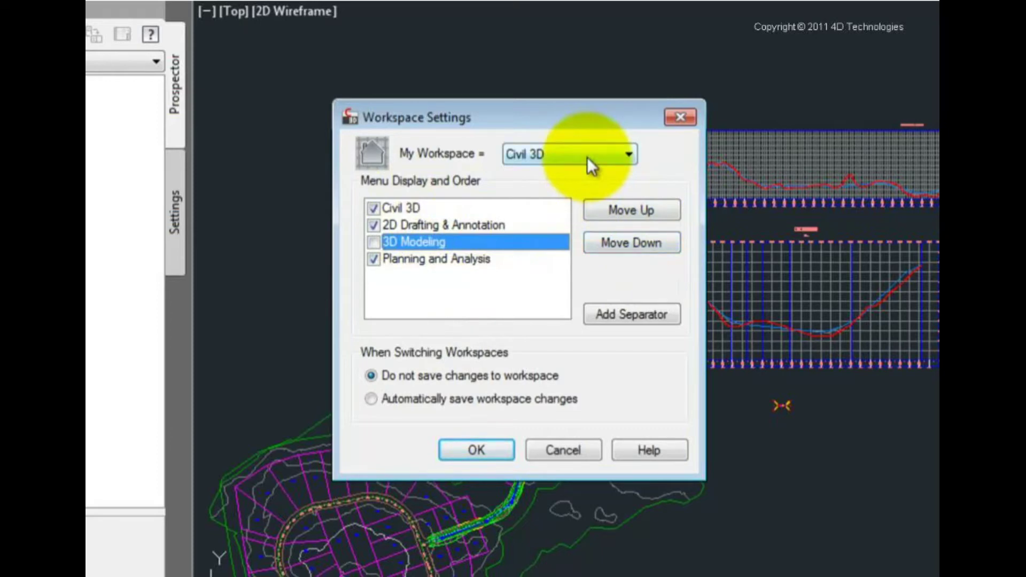
click(477, 449)
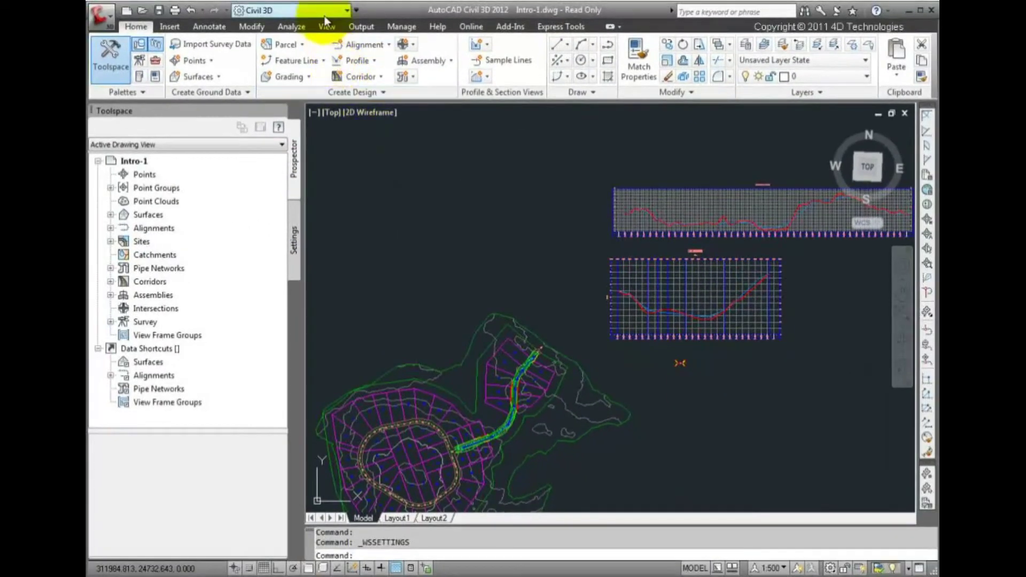
click(324, 12)
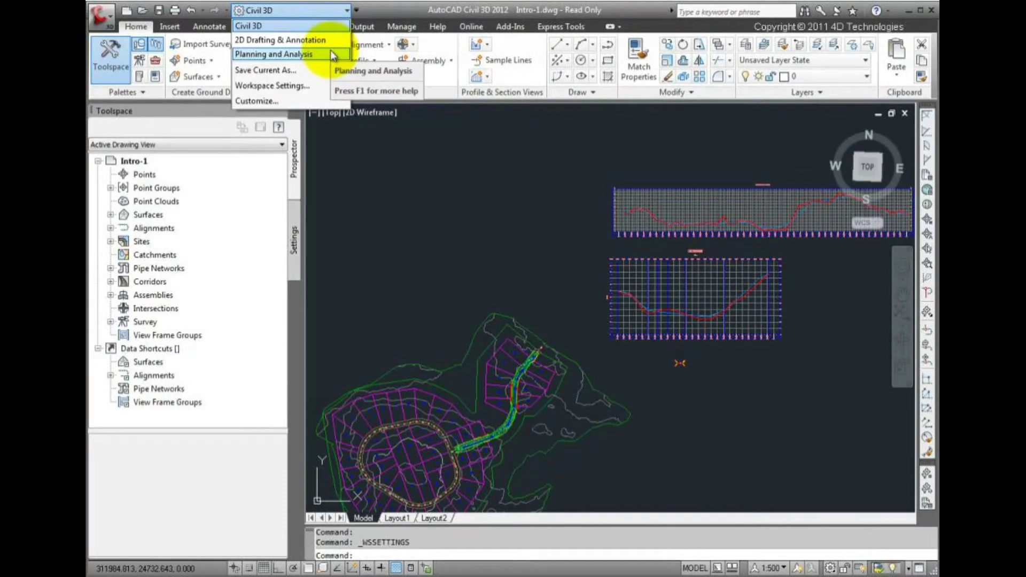
click(383, 151)
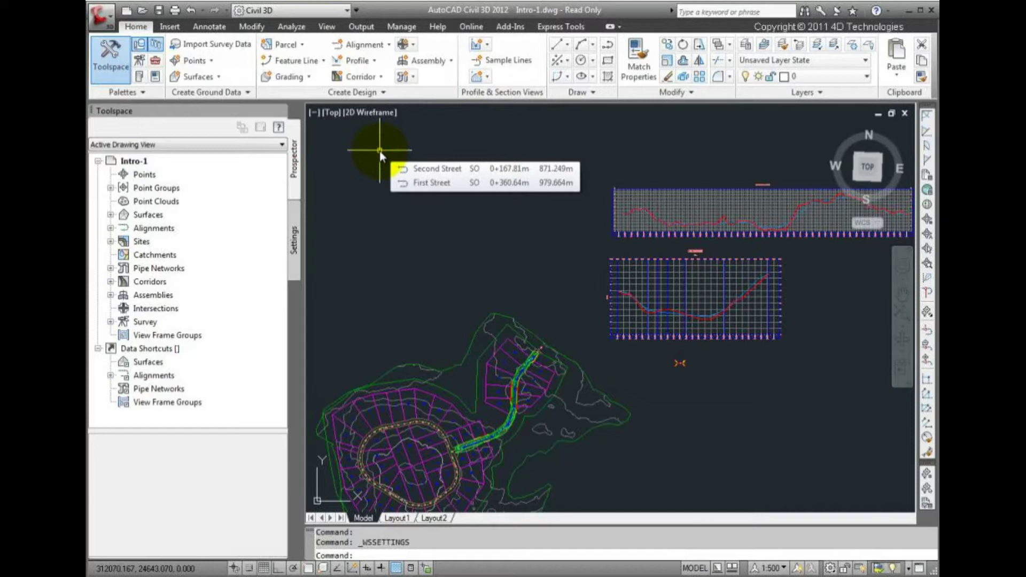
click(343, 11)
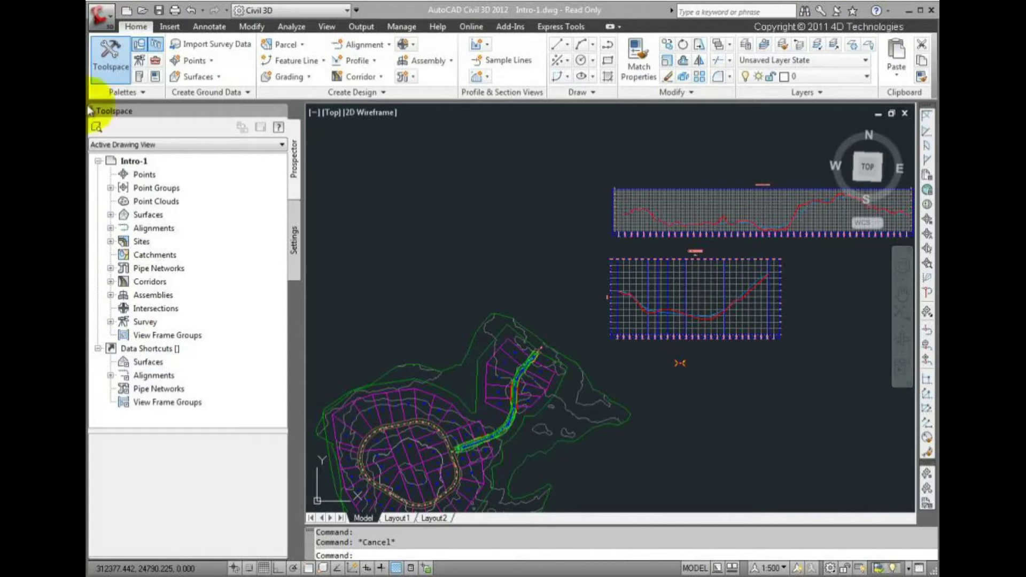
- Review the application's commands for creating, opening, saving, exporting, printing and maintaining drawings, and the sorting options for recent documents
click(111, 18)
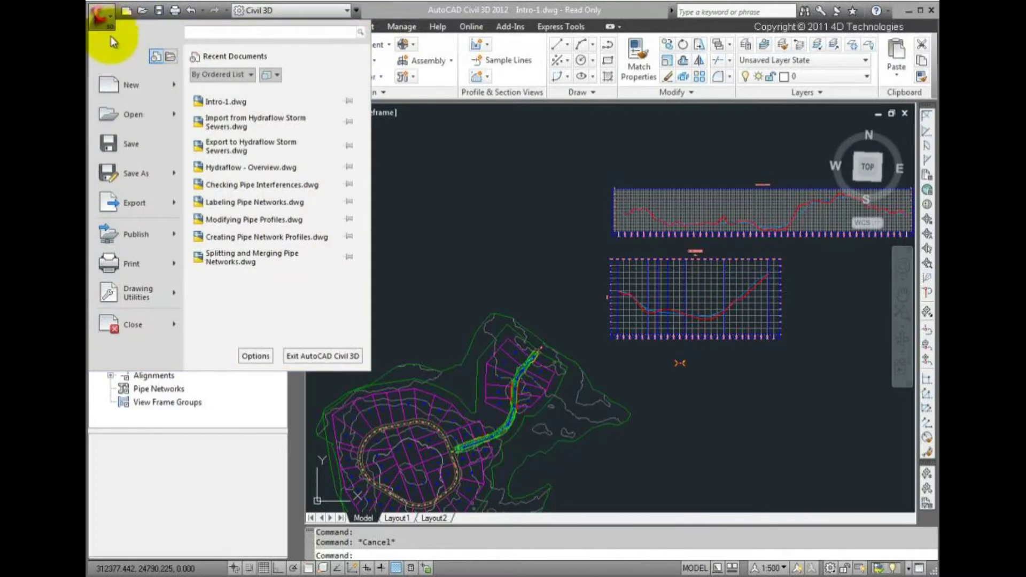
mouse_move(107, 89)
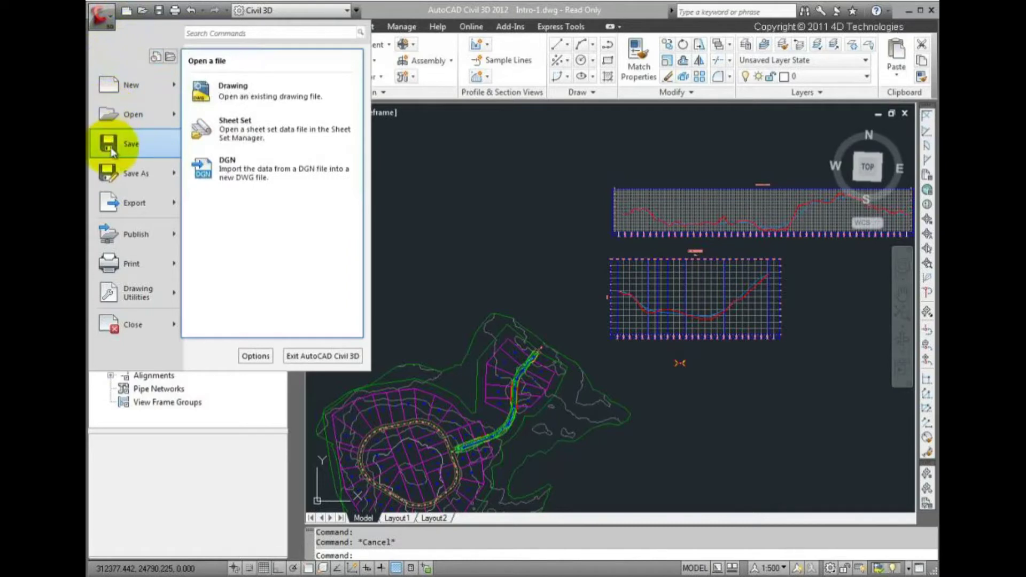
mouse_move(114, 175)
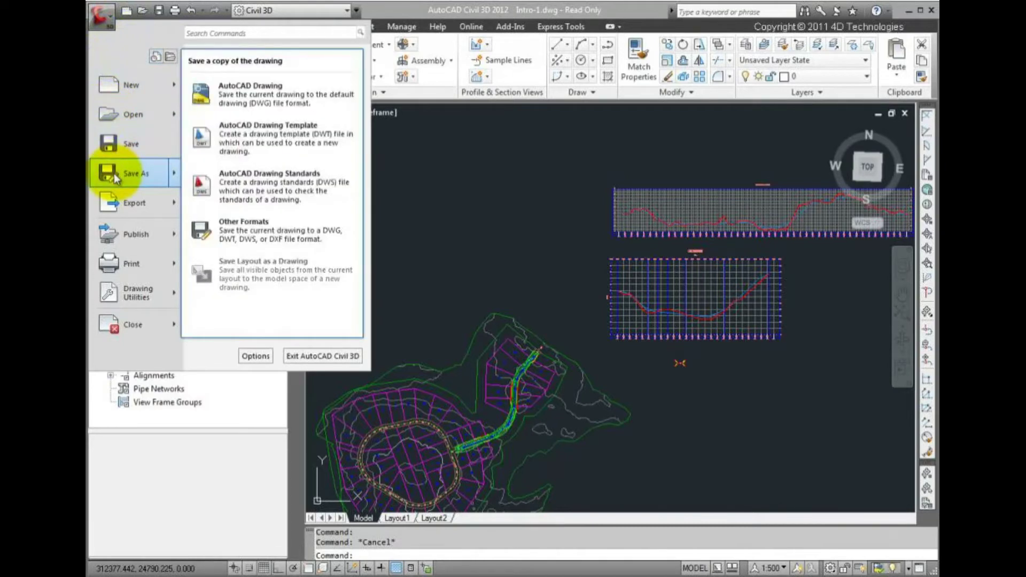
mouse_move(113, 209)
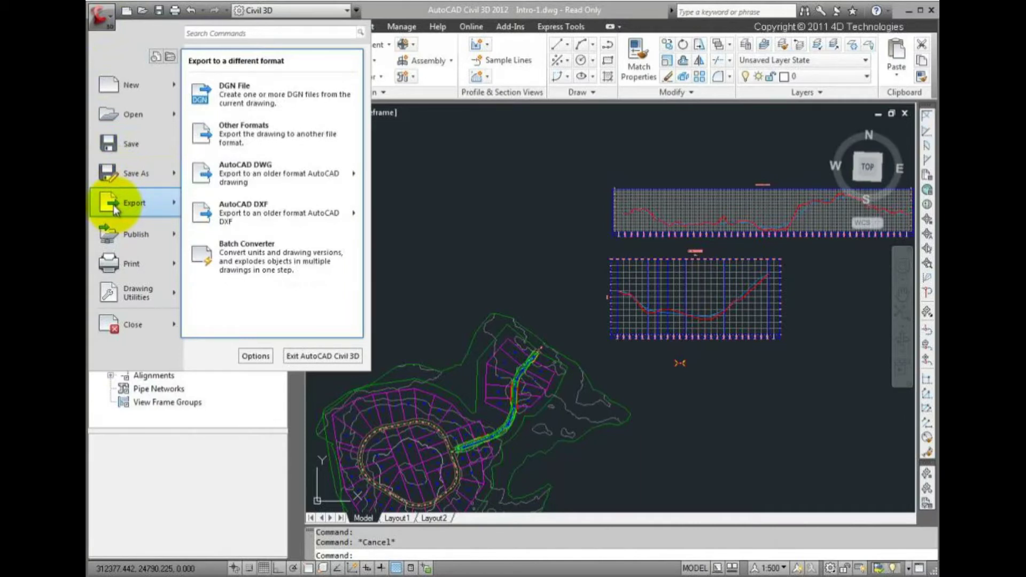
mouse_move(136, 234)
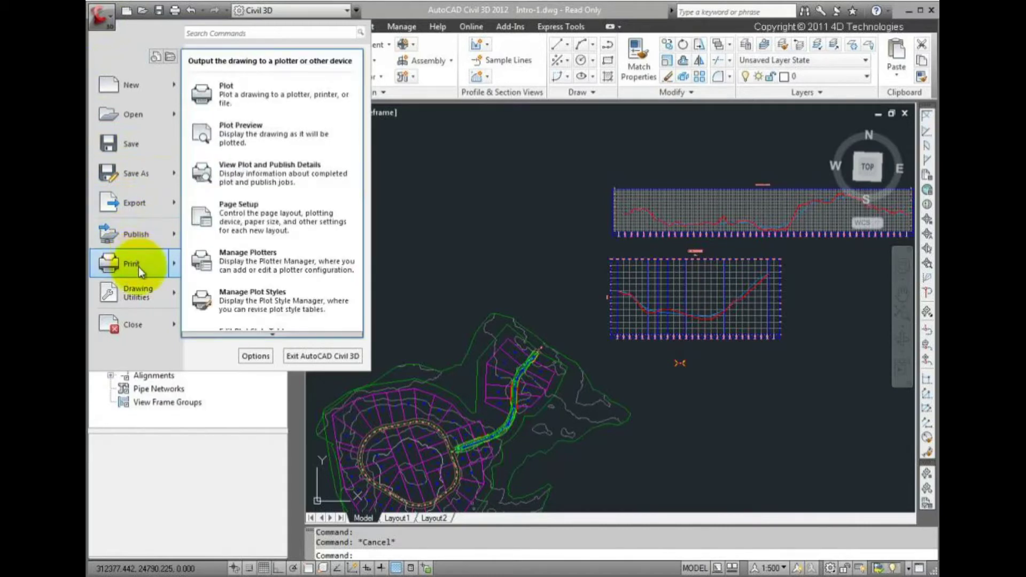
mouse_move(142, 291)
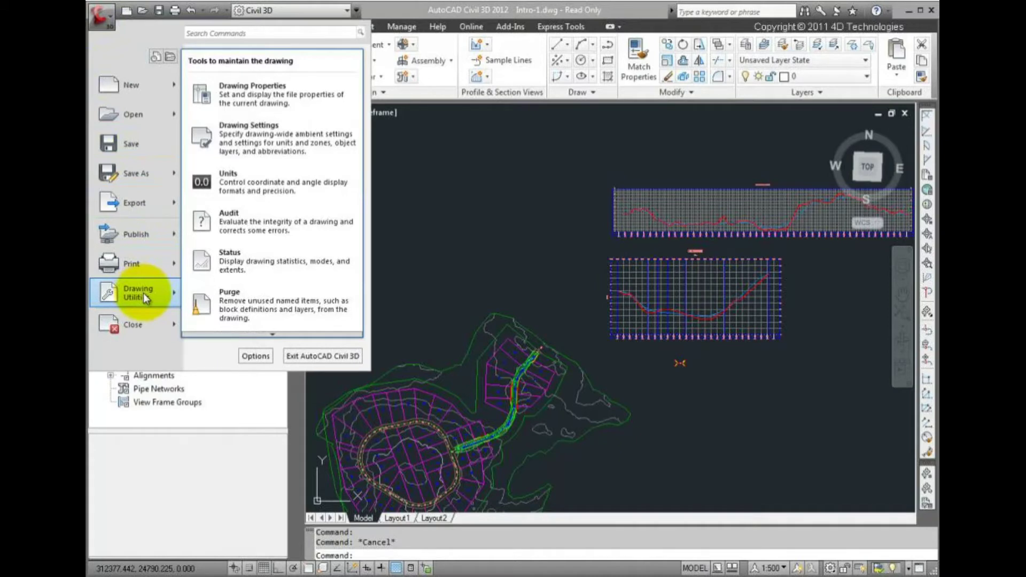
mouse_move(135, 56)
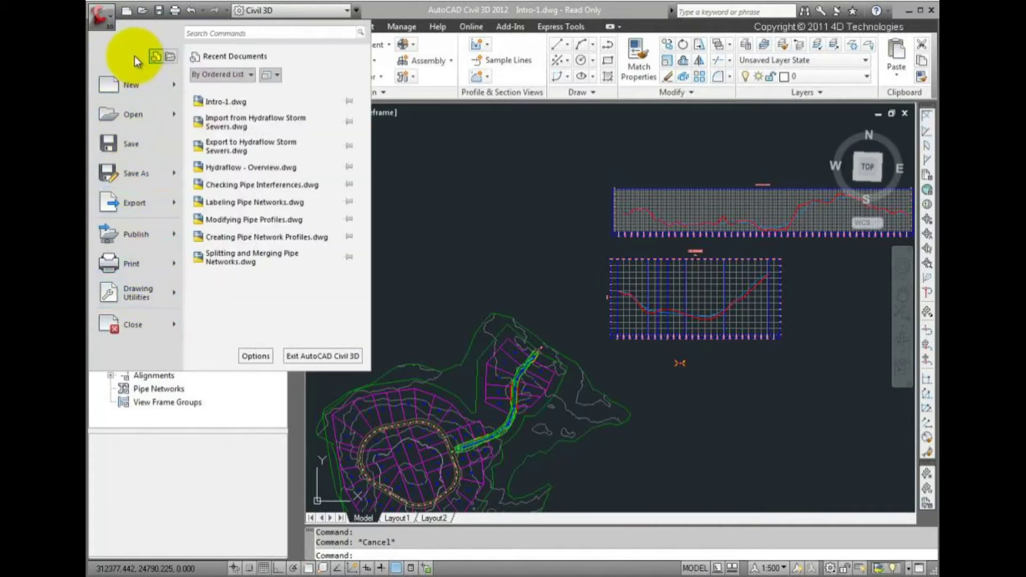
mouse_move(313, 105)
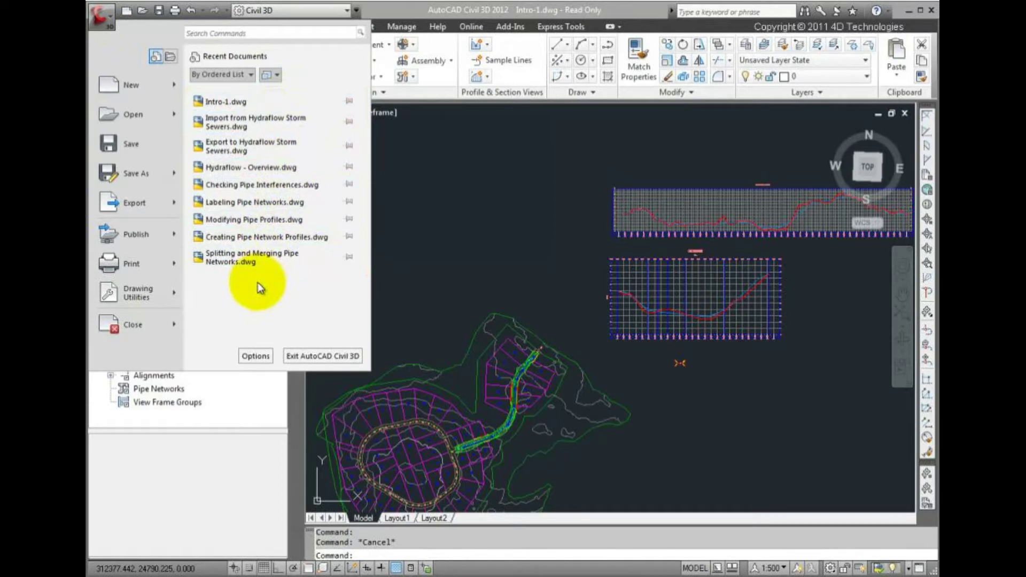
click(248, 76)
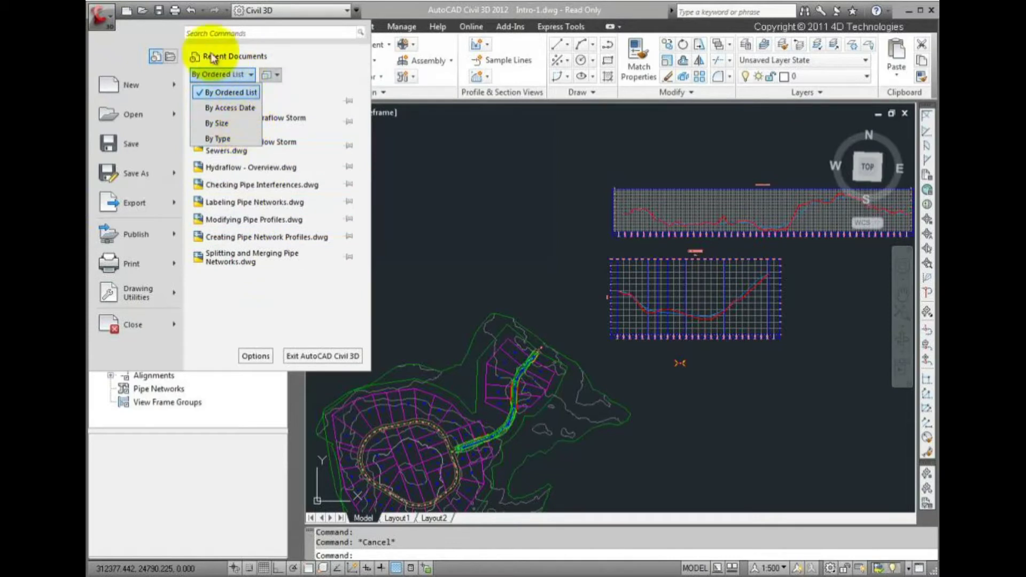
click(109, 16)
click(107, 14)
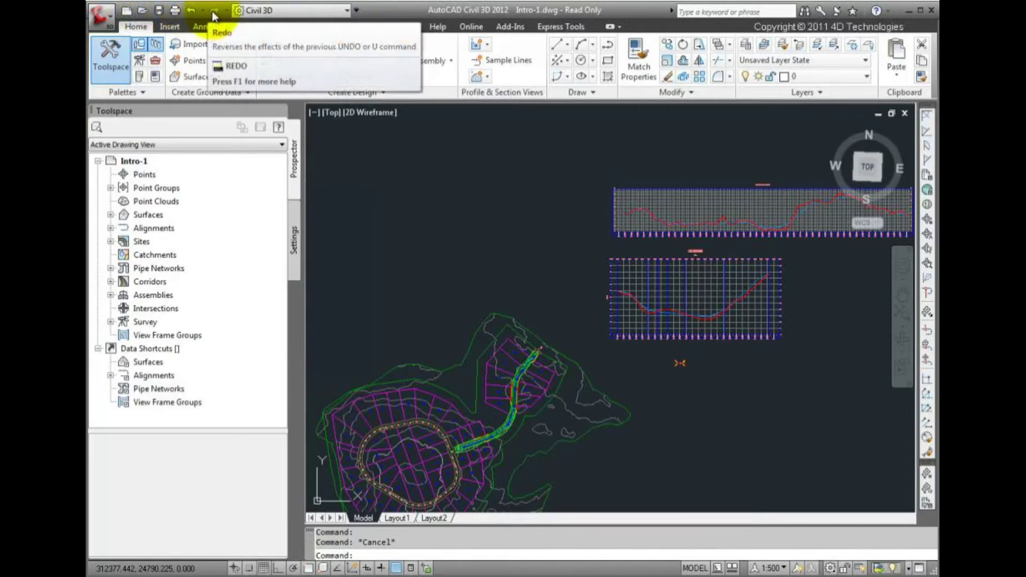
- Examine the commands offered for the Quick Access Toolbar and the option to add Match Properties to it
click(357, 10)
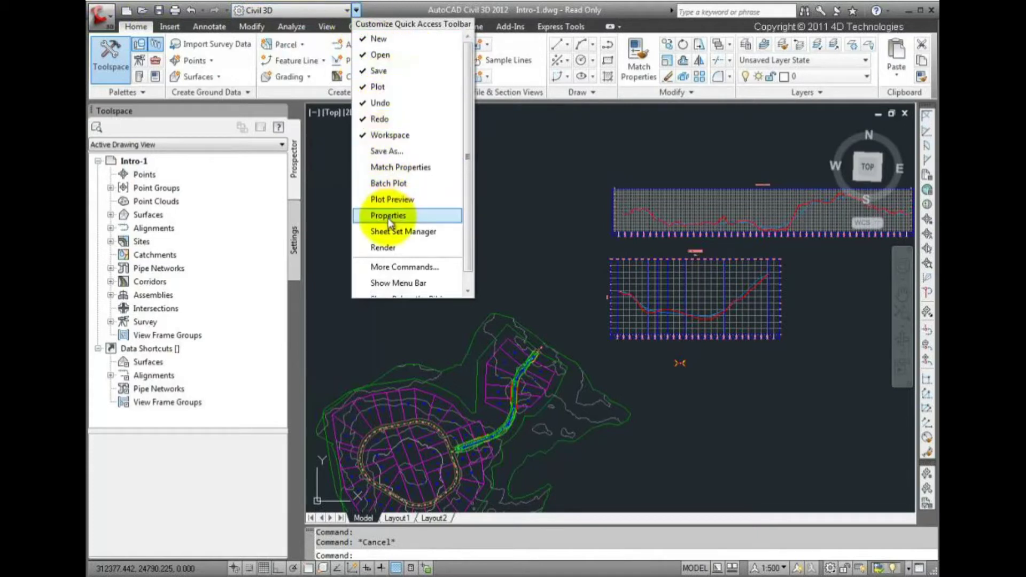
click(389, 6)
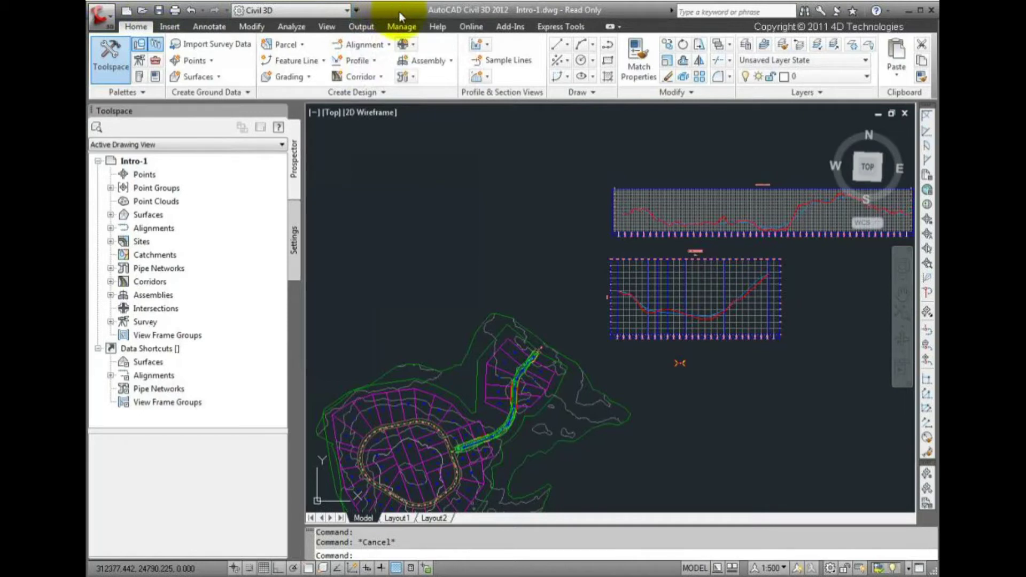
right_click(632, 64)
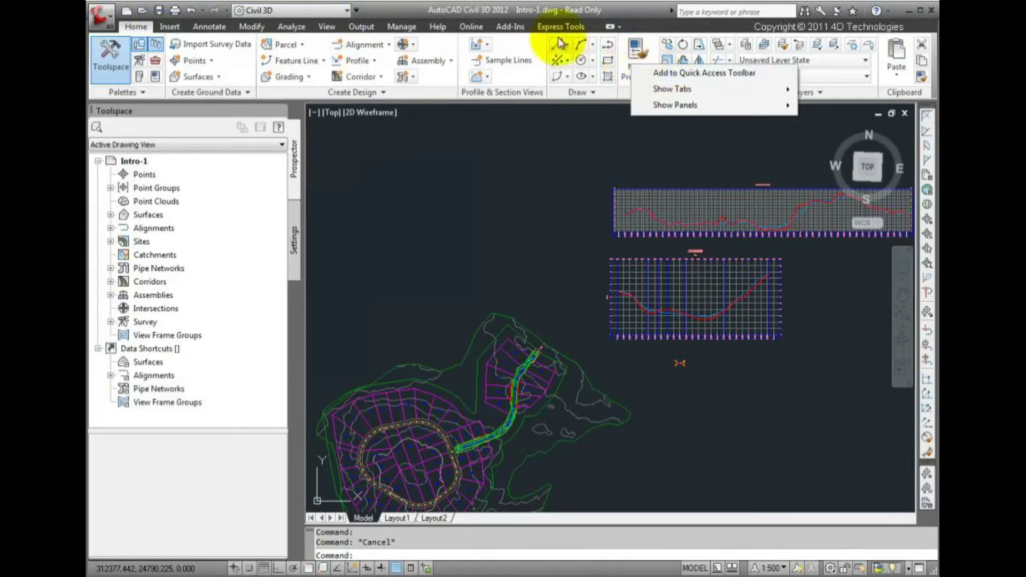
click(421, 15)
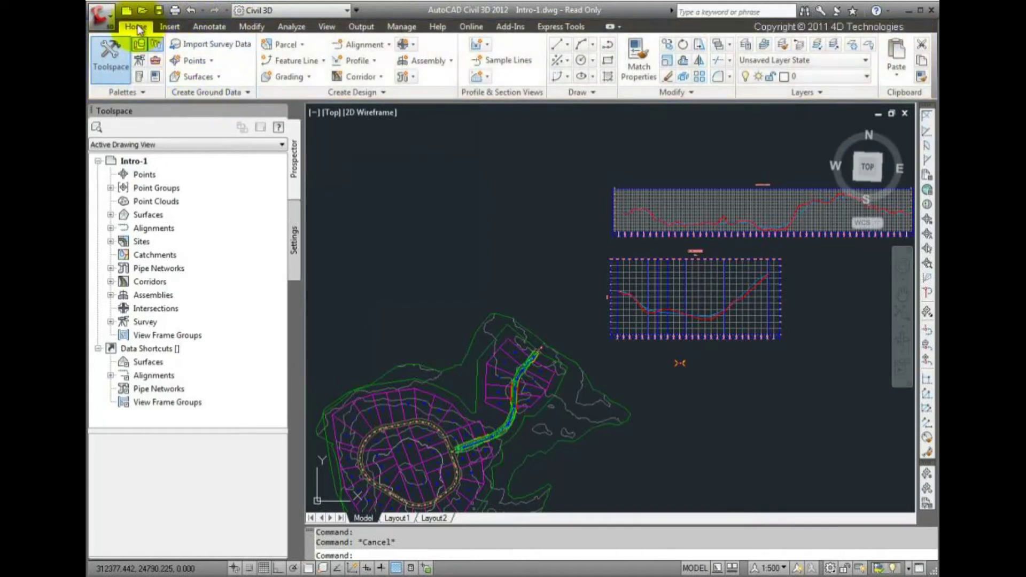
- Review the annotation tools, including the Add Labels commands and the surface label types
click(204, 27)
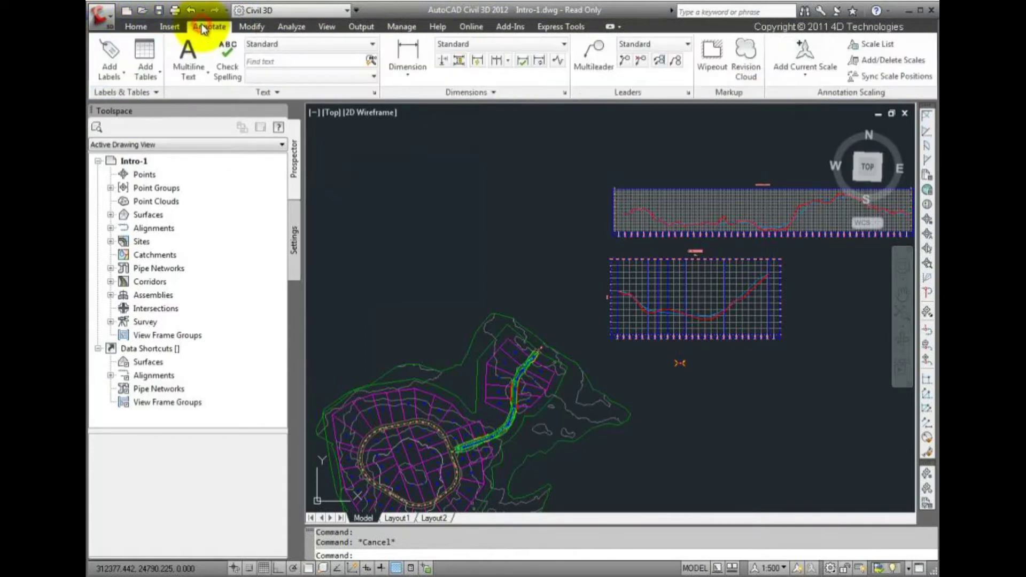
click(116, 78)
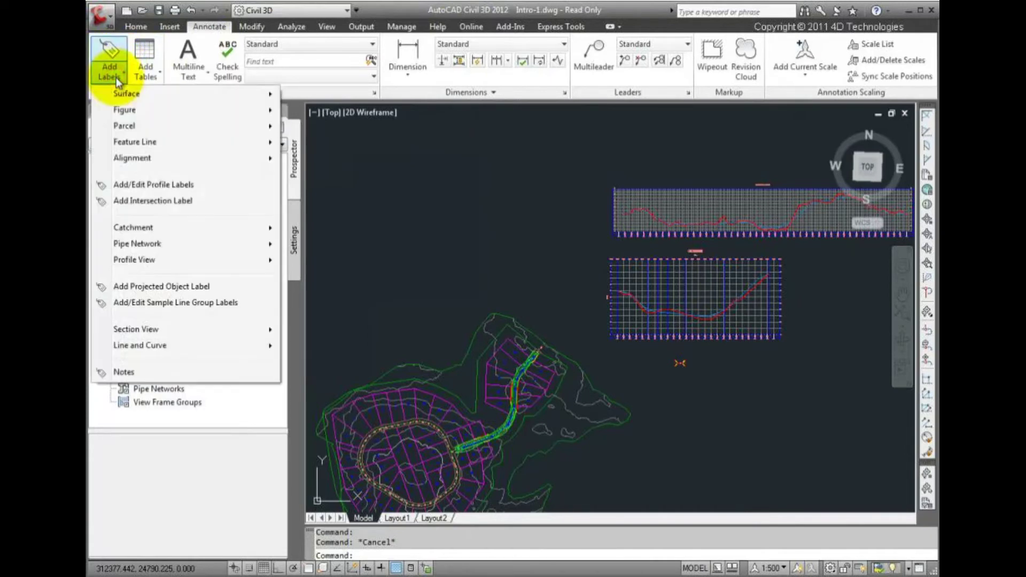
mouse_move(120, 98)
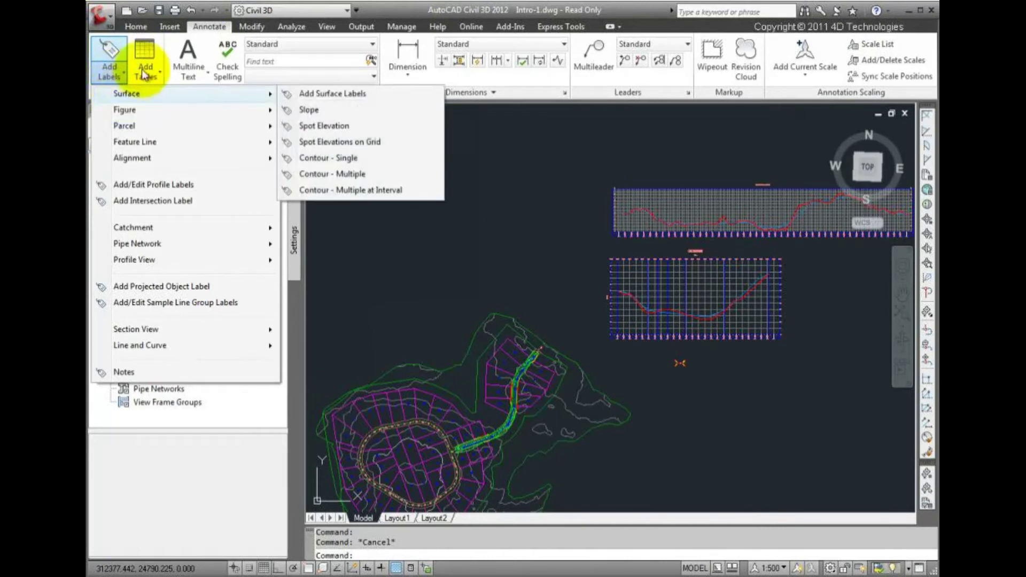
click(204, 27)
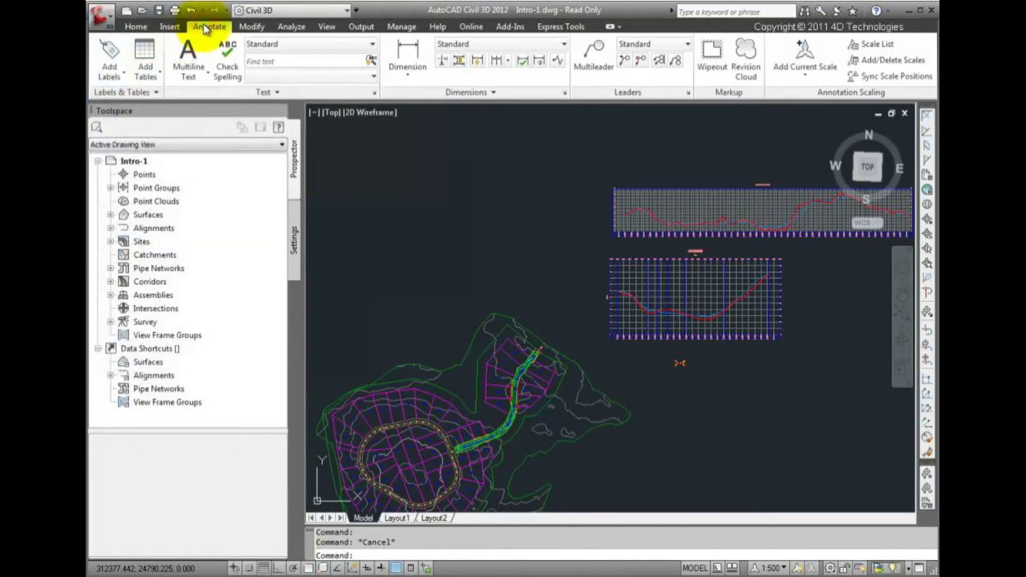
click(497, 95)
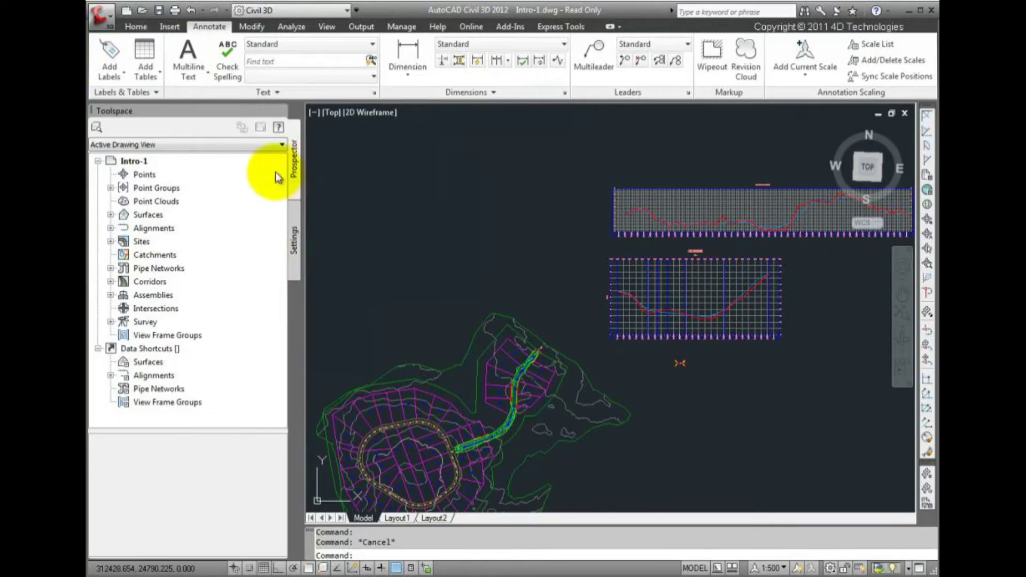
- Check the commands offered for Points in the Prospector, and hide and redisplay the Toolspace
right_click(152, 177)
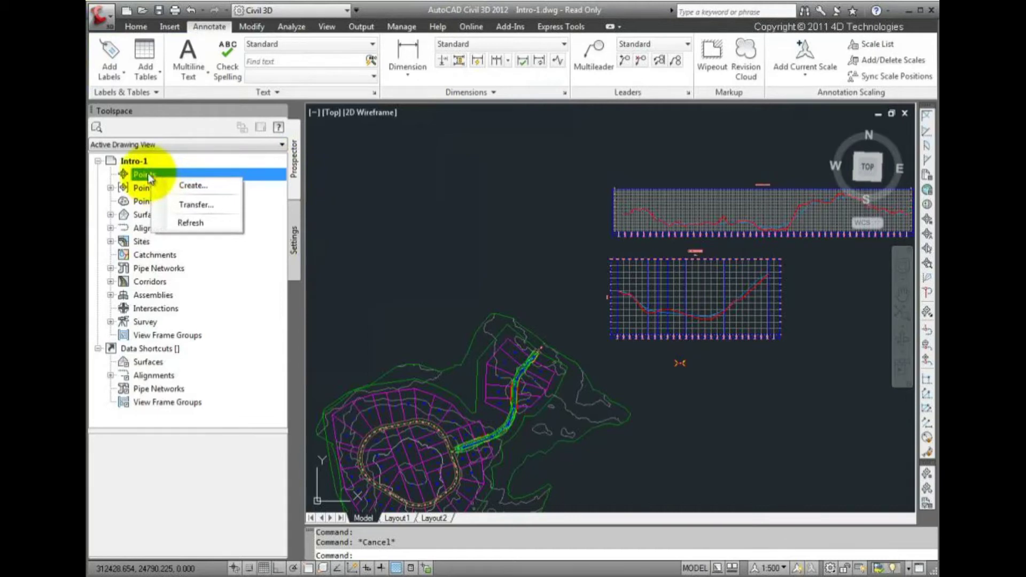
click(134, 27)
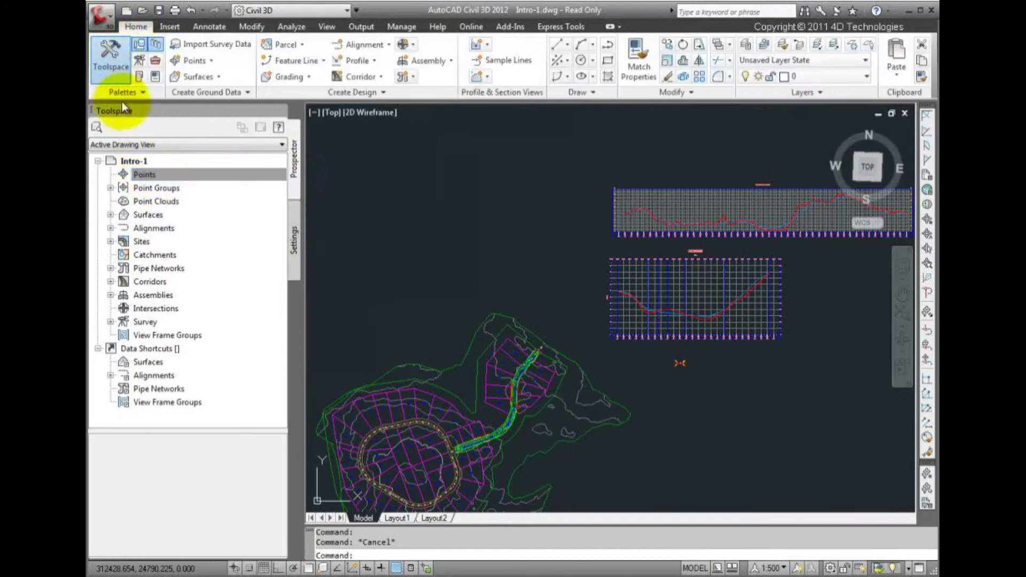
click(112, 71)
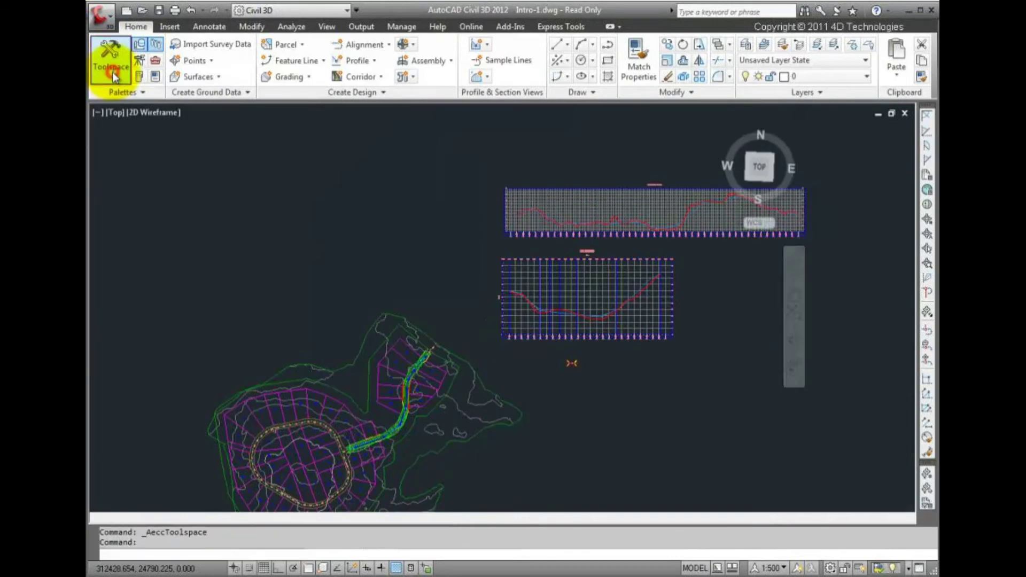
click(112, 71)
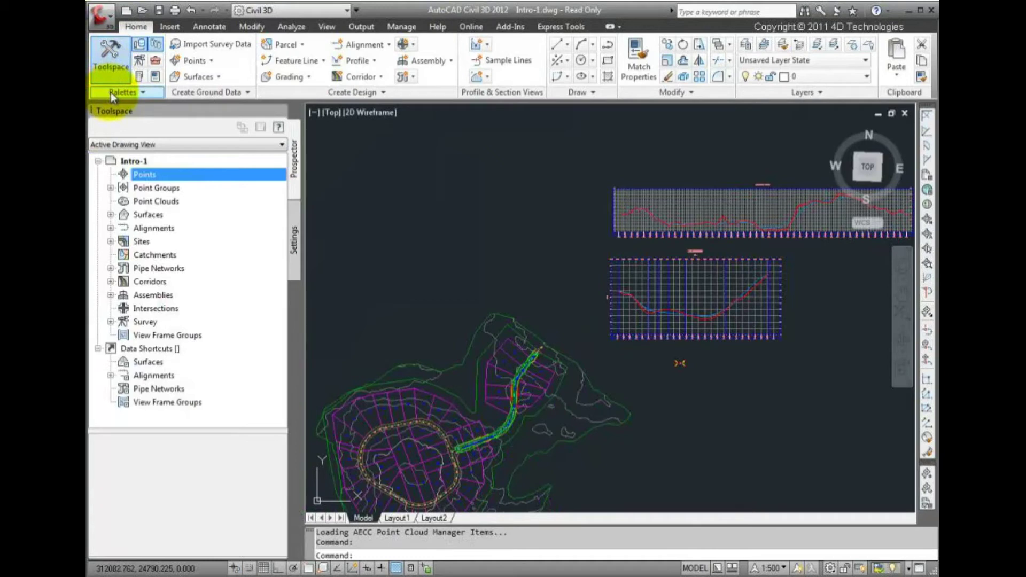
- Display the Tool Palettes over the drawing area and switch them to the Civil Imperial Subassemblies group
click(139, 78)
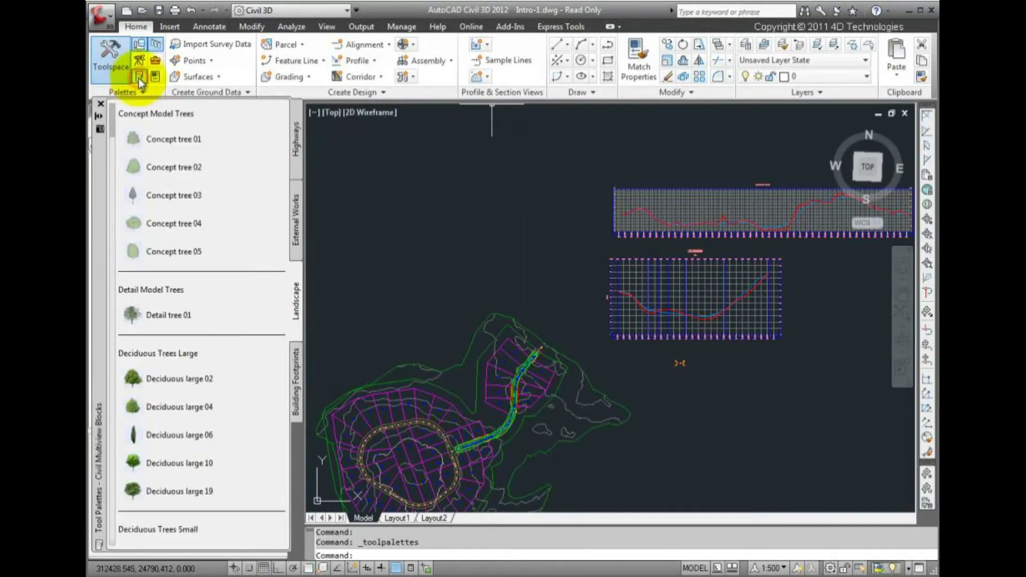
drag(98, 151, 427, 147)
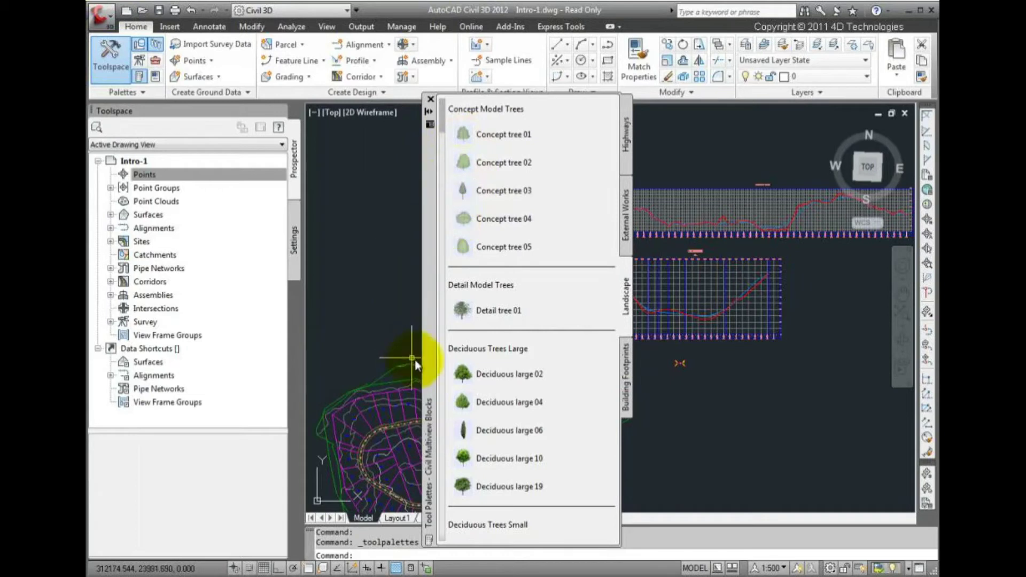
right_click(431, 365)
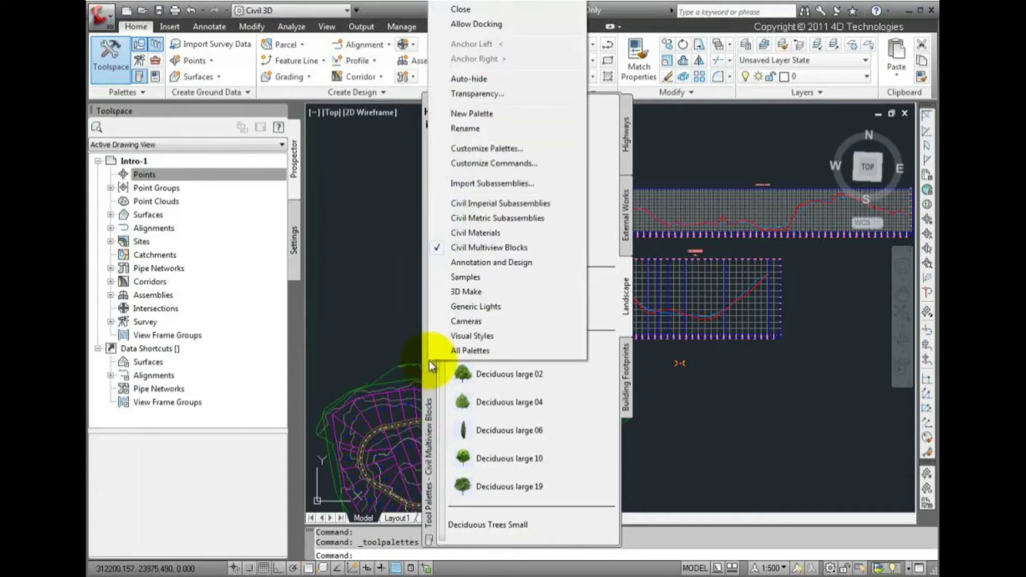
click(445, 206)
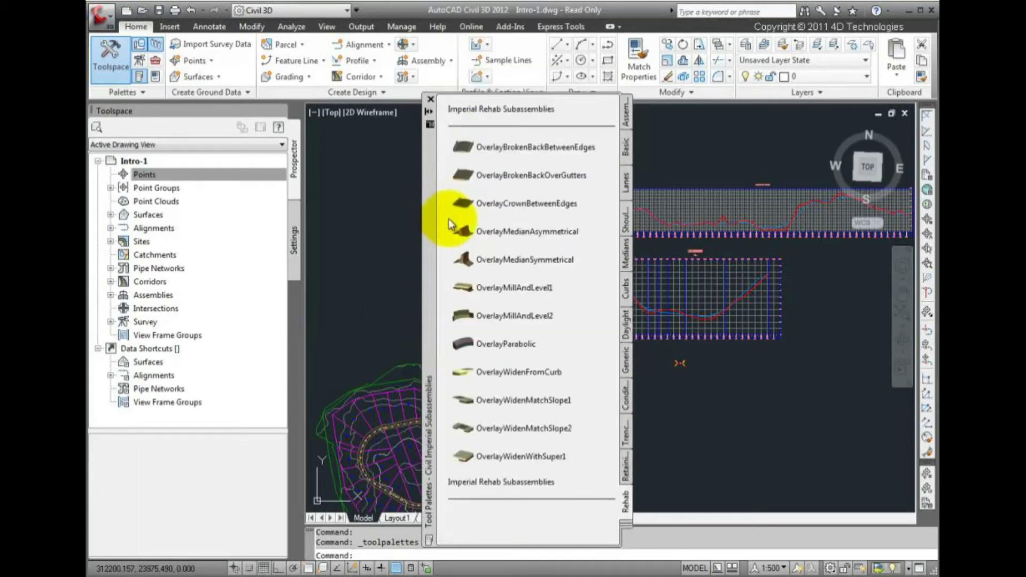
- Look through the Lanes and Shoulders subassemblies and close the Tool Palettes
click(626, 191)
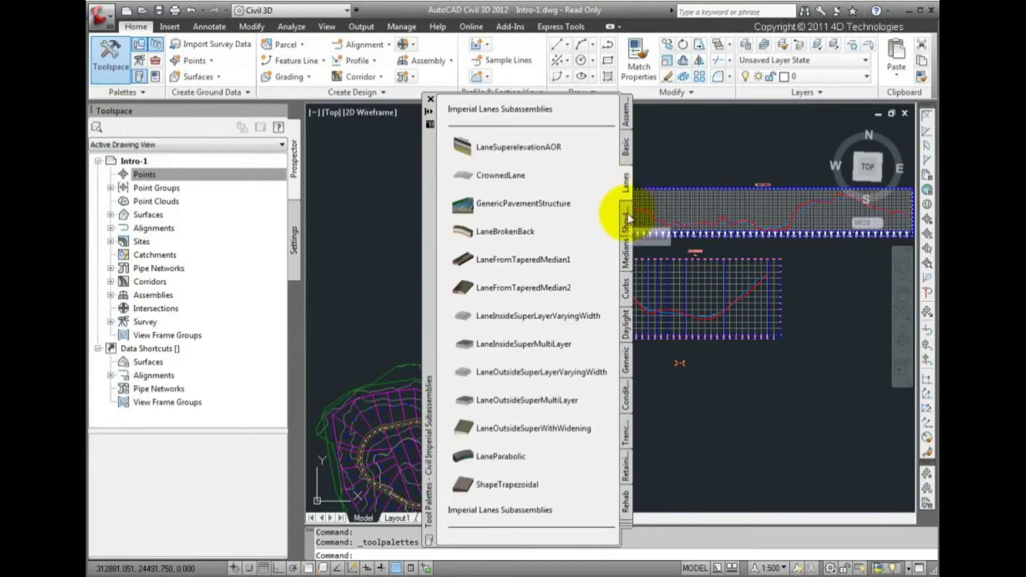
click(627, 216)
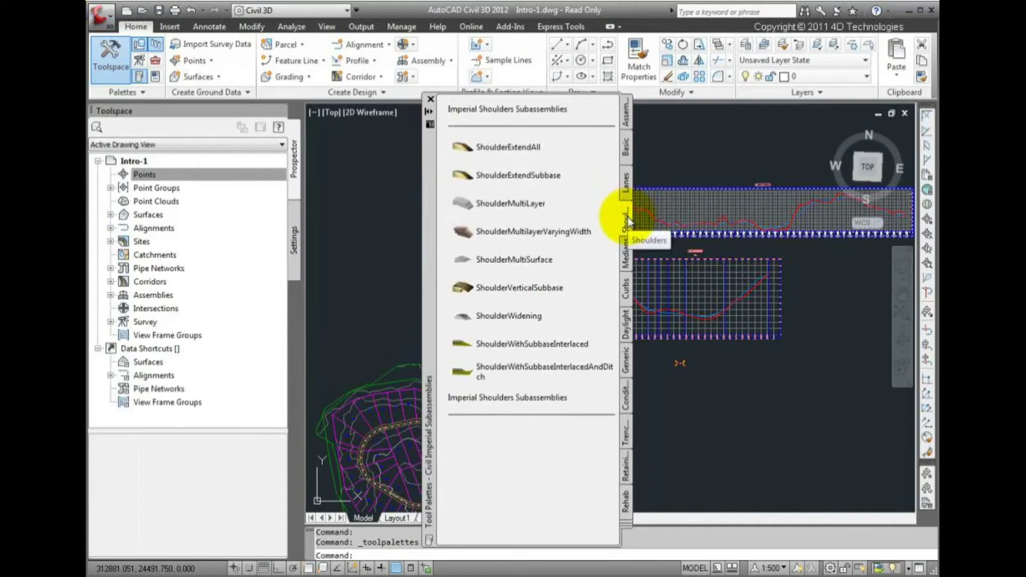
click(430, 100)
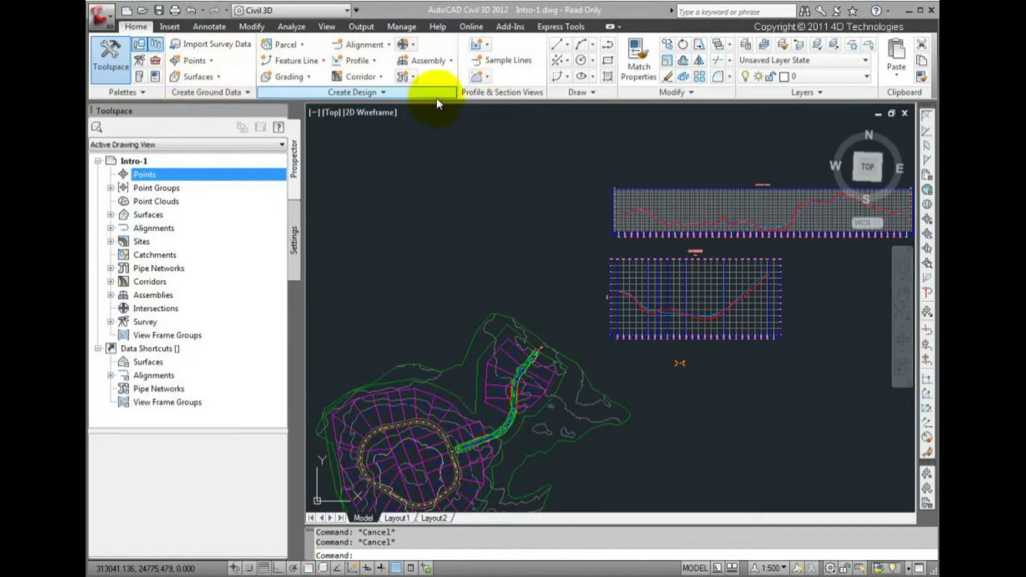
- Review the point creation commands, including the intersection methods, and the additional Create Design commands
click(211, 63)
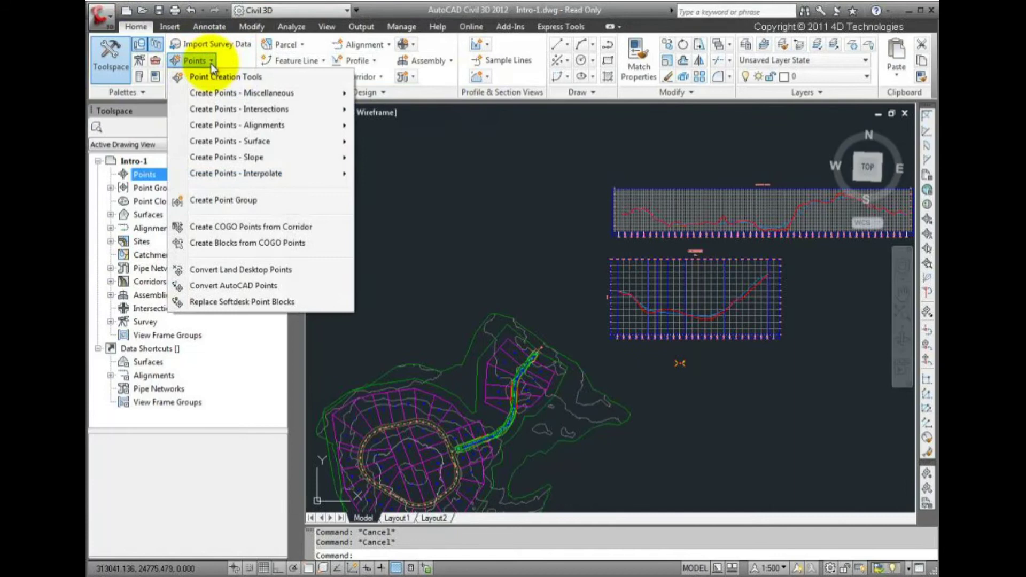
mouse_move(210, 116)
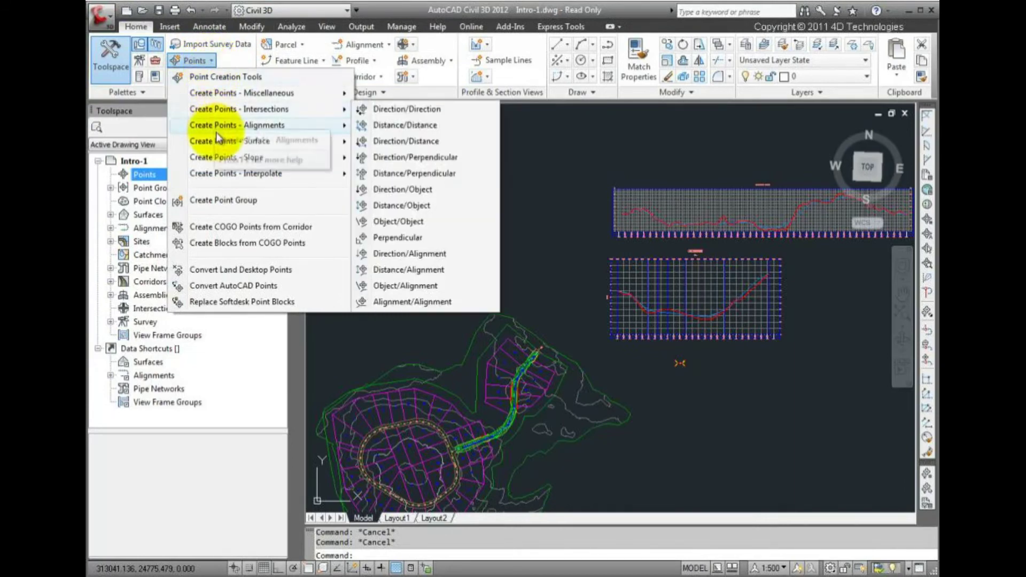
click(201, 63)
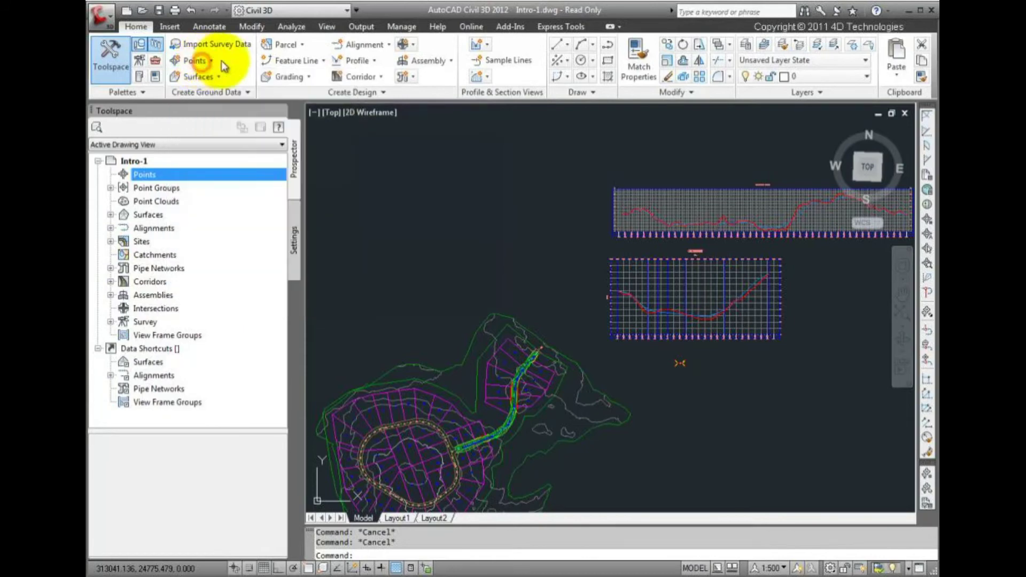
click(400, 95)
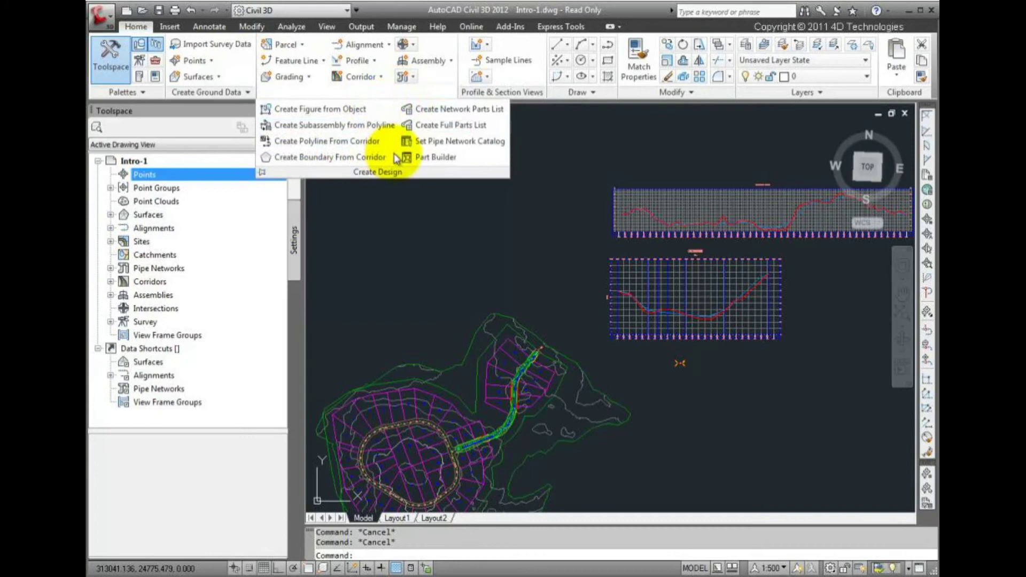
click(386, 11)
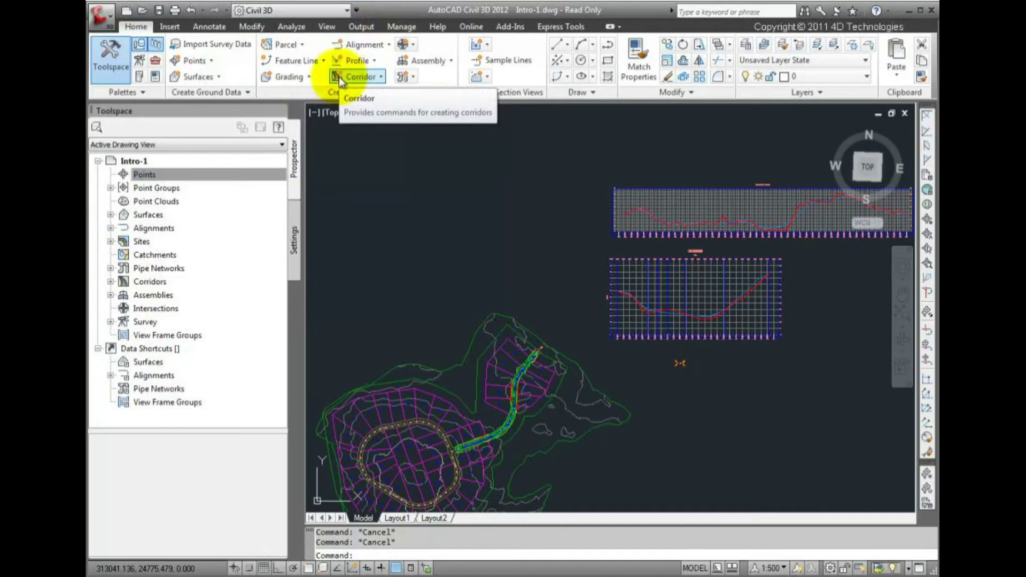
- Minimize the ribbon to panel buttons and preview the Layers, Modify and Draw tools
click(612, 29)
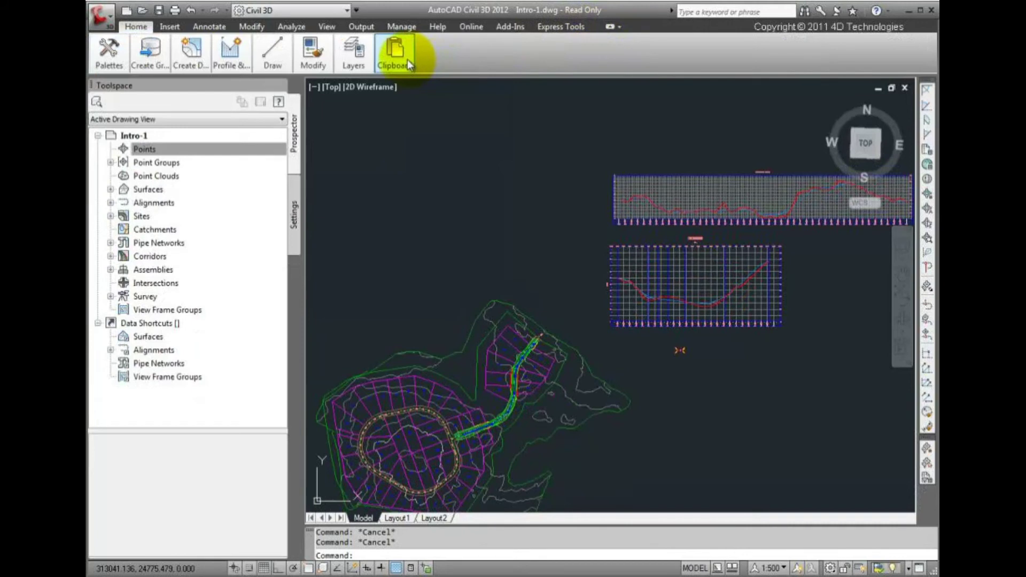
mouse_move(351, 59)
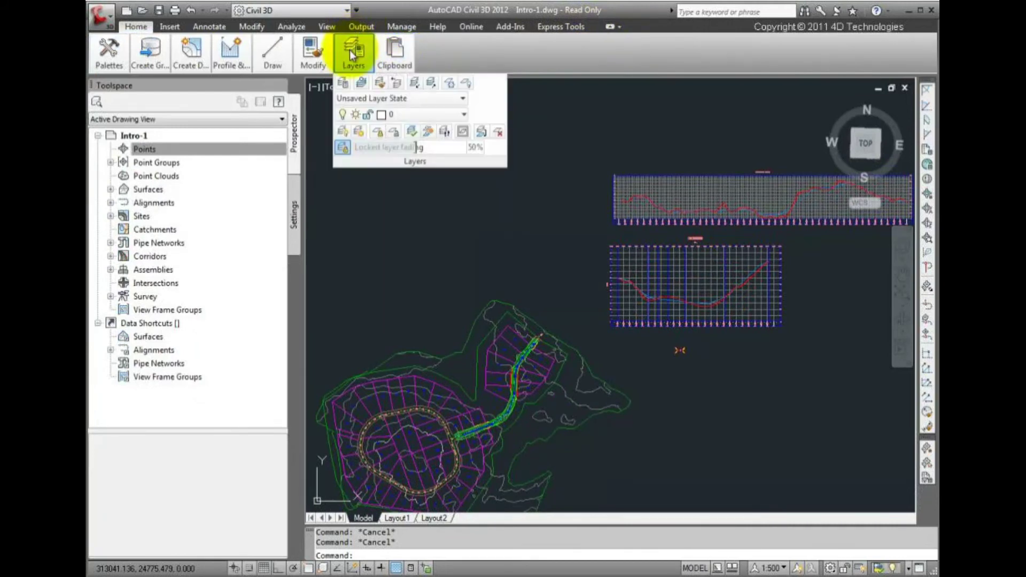
mouse_move(312, 57)
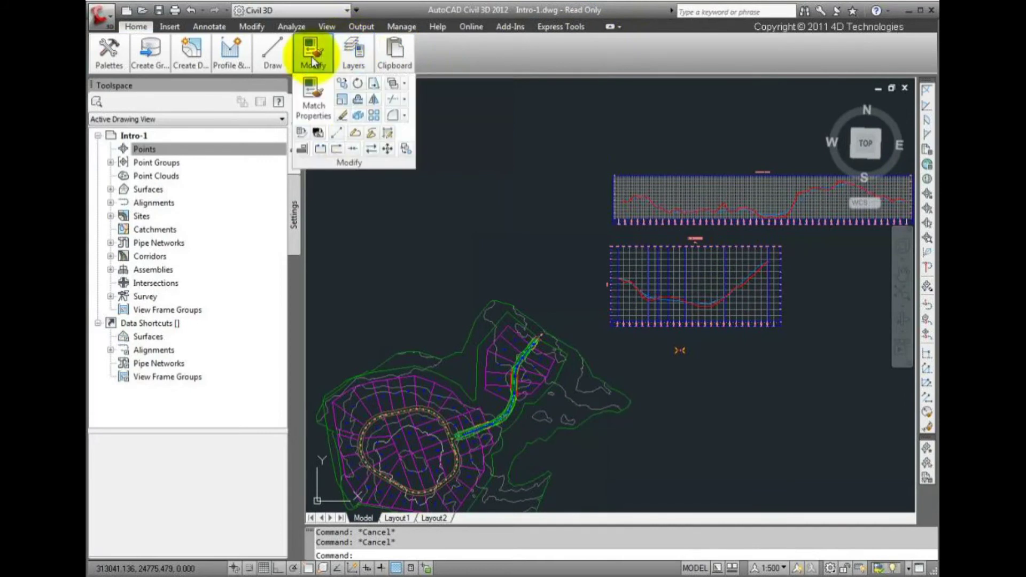
mouse_move(276, 56)
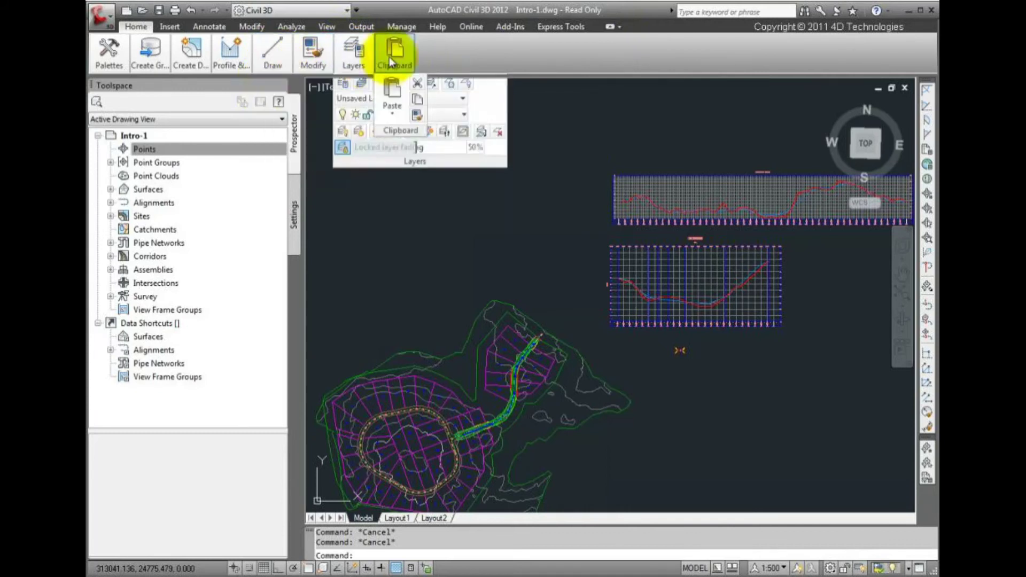
- Minimize the ribbon to panel titles and further to tabs only, and display the Online tools from the collapsed ribbon
click(609, 28)
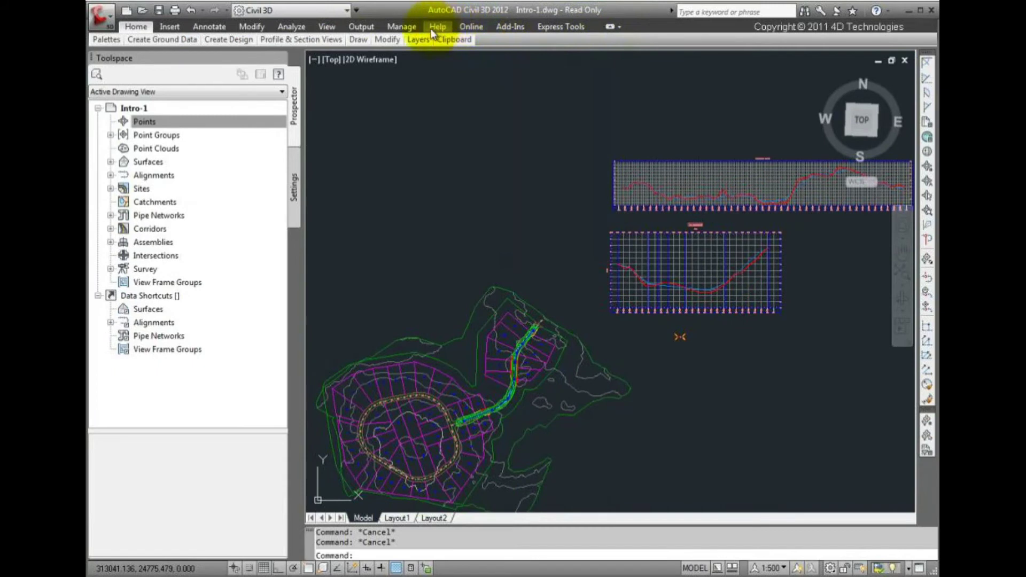
mouse_move(393, 40)
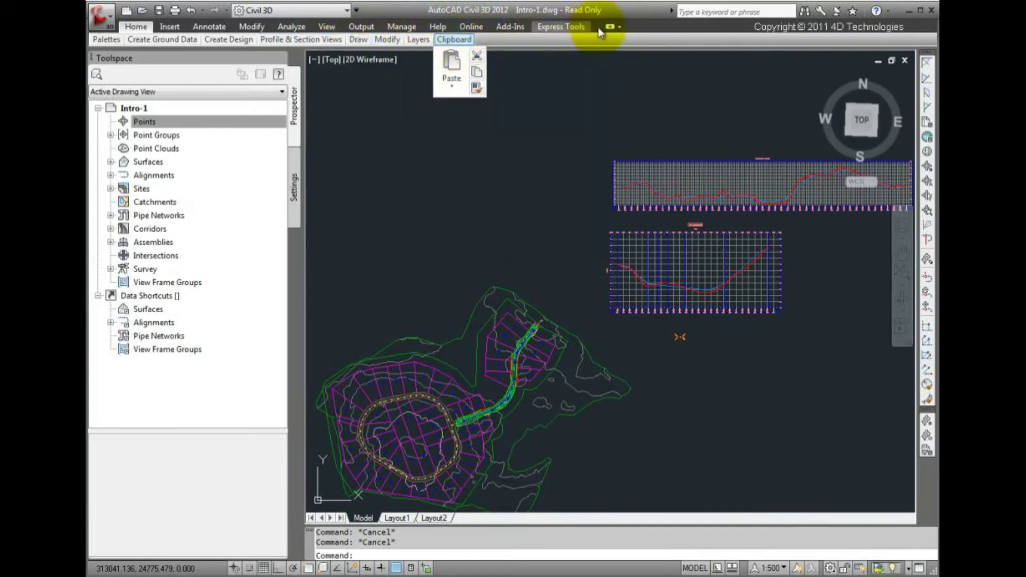
click(611, 28)
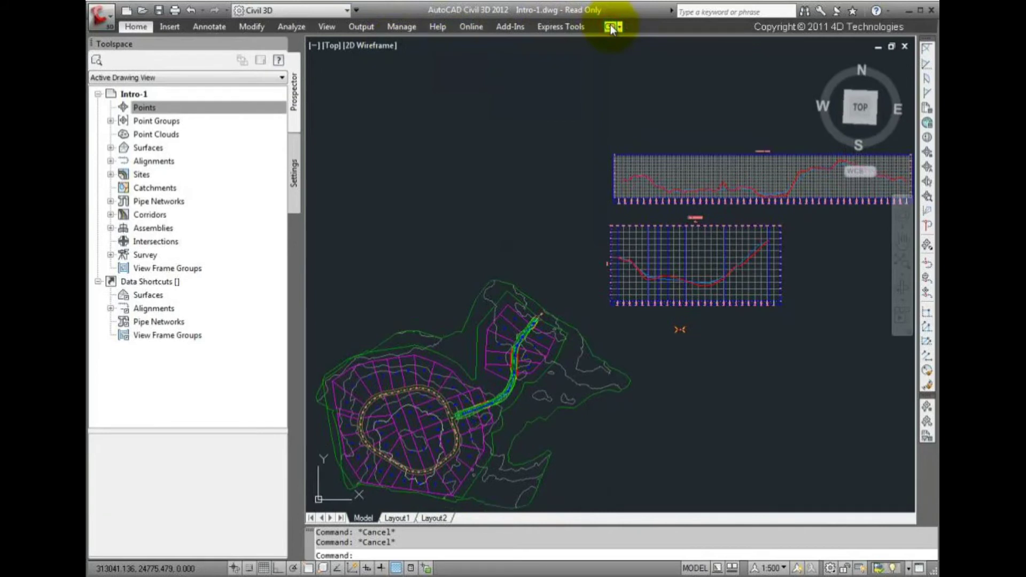
click(472, 27)
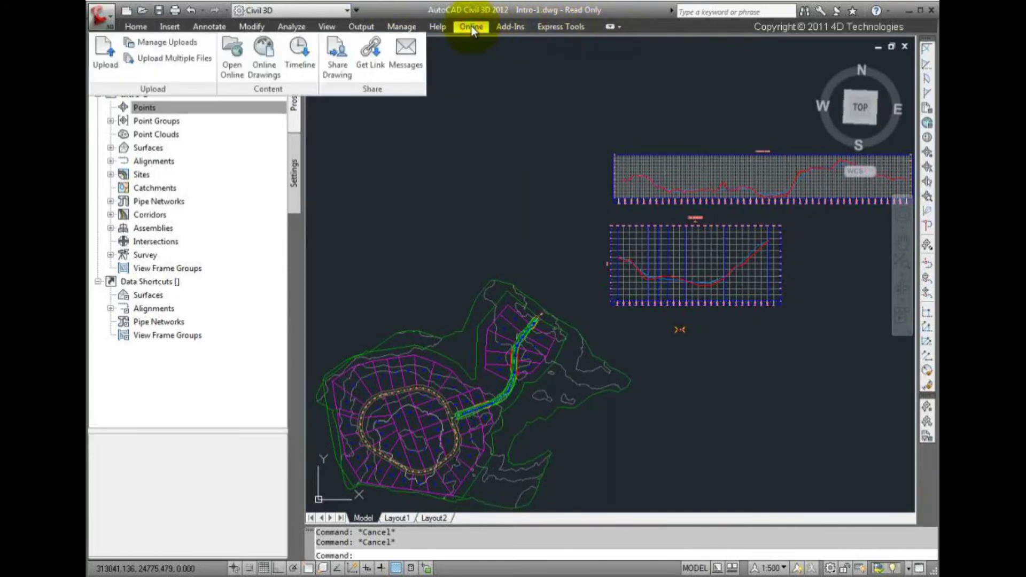
click(472, 28)
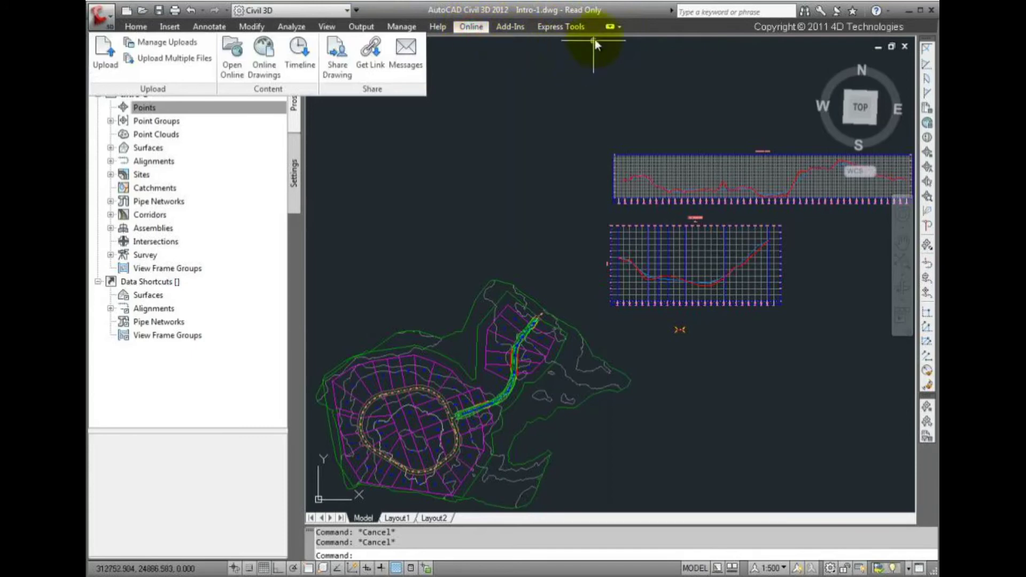
- Restore the full ribbon with the Home tools shown and check the available ribbon minimize options
click(609, 28)
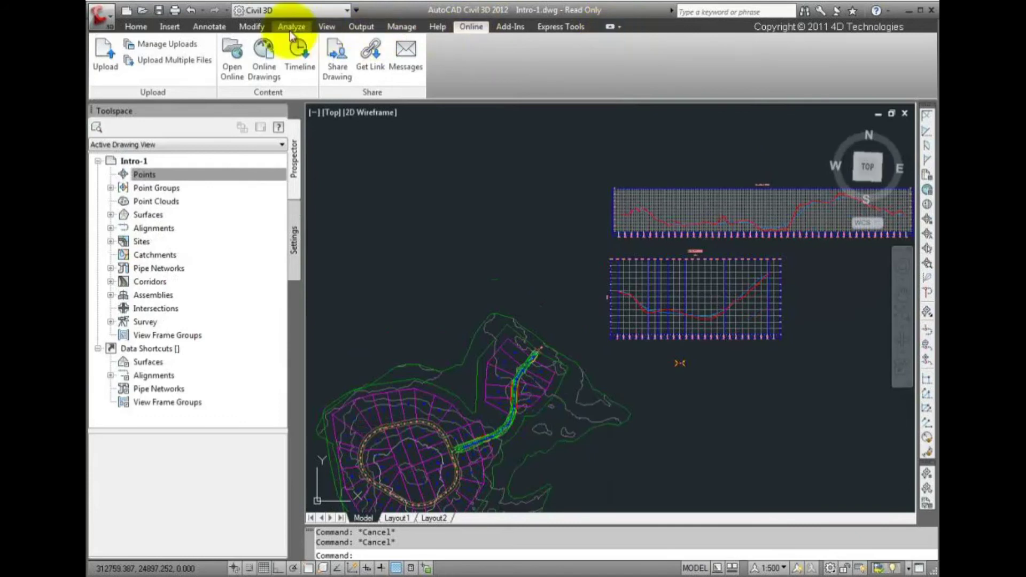
click(212, 31)
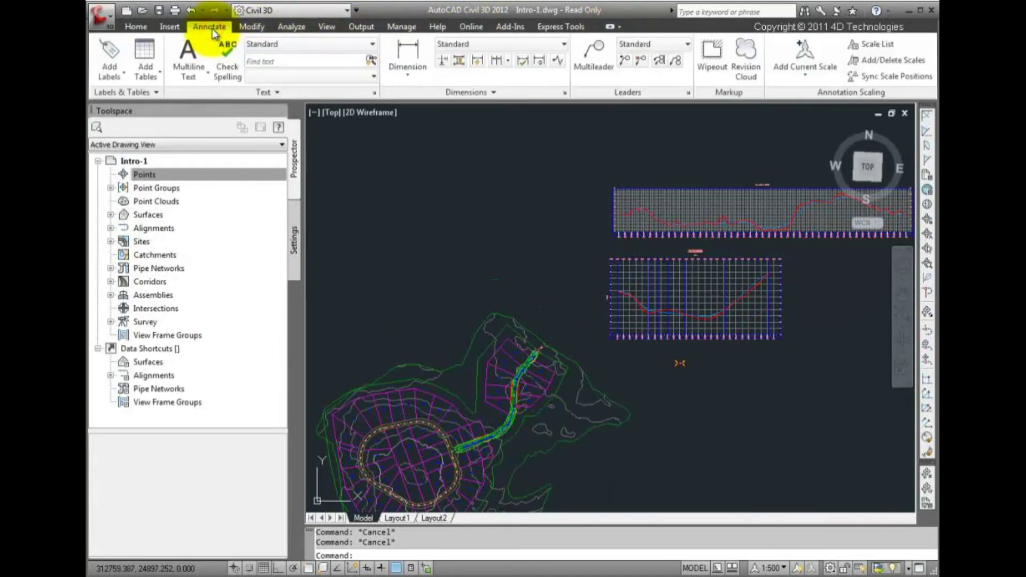
click(136, 26)
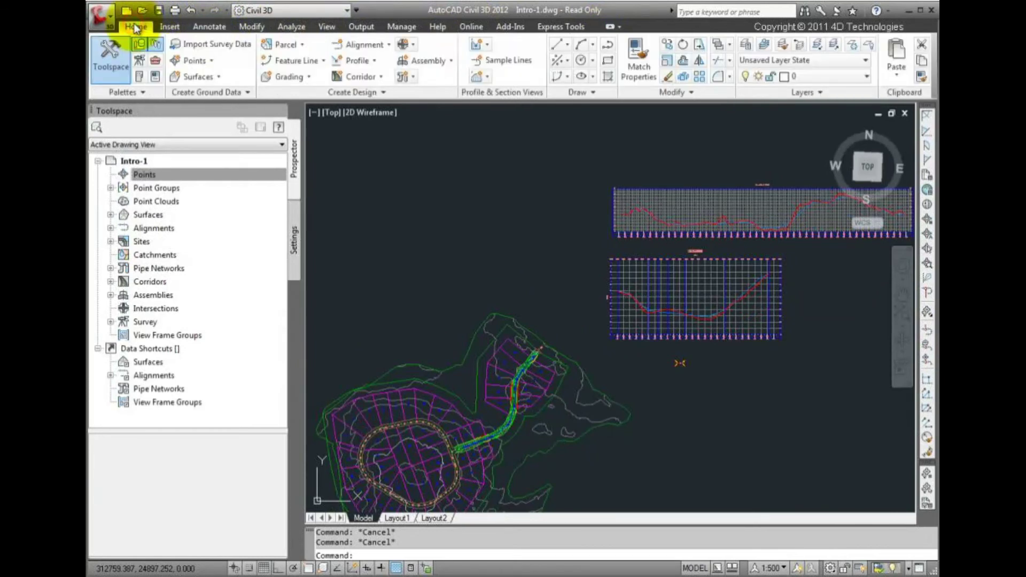
click(621, 26)
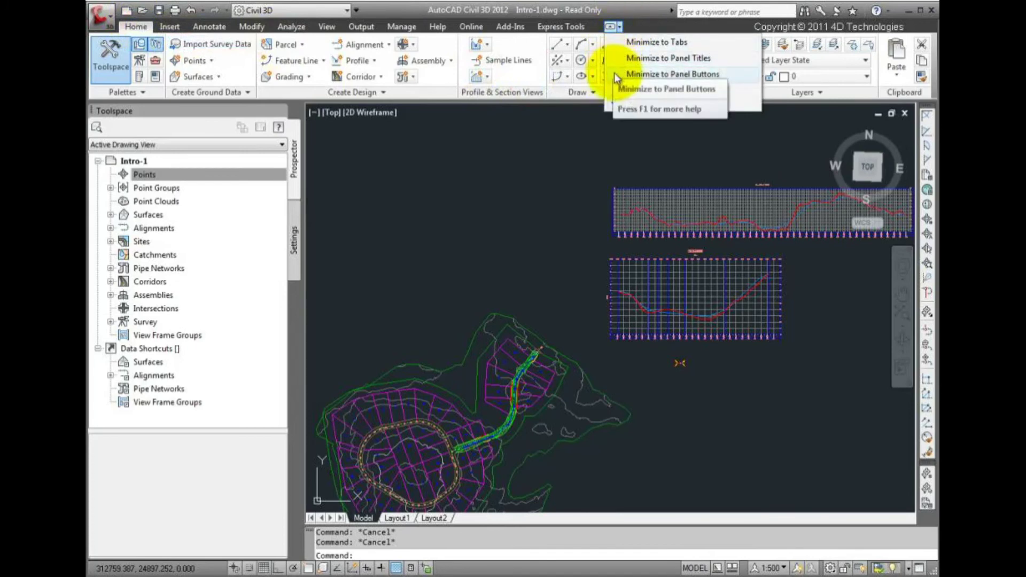
click(630, 27)
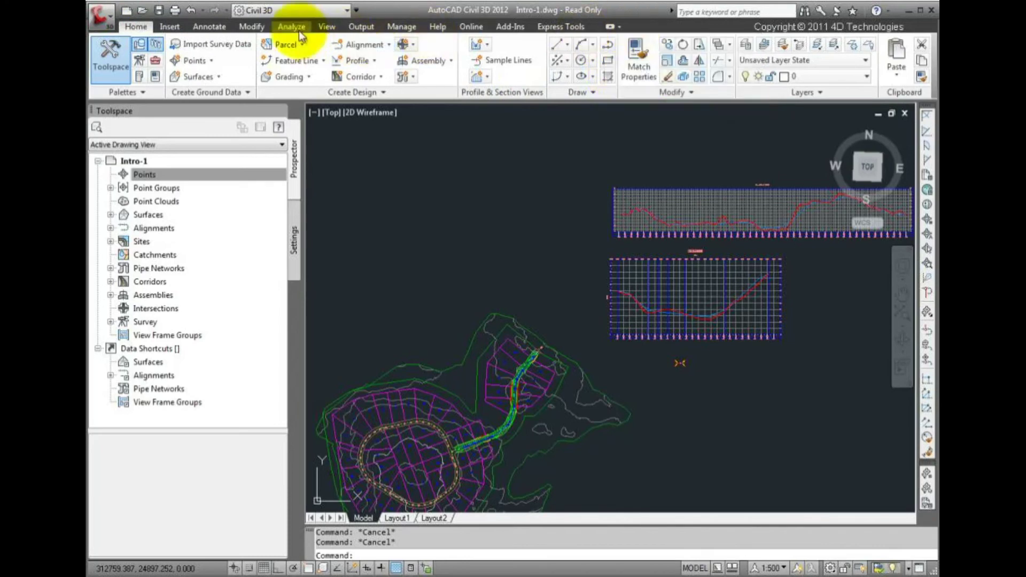
- Display the parcel editing tools from the Modify commands without selecting a parcel, review them, and close the set
click(256, 26)
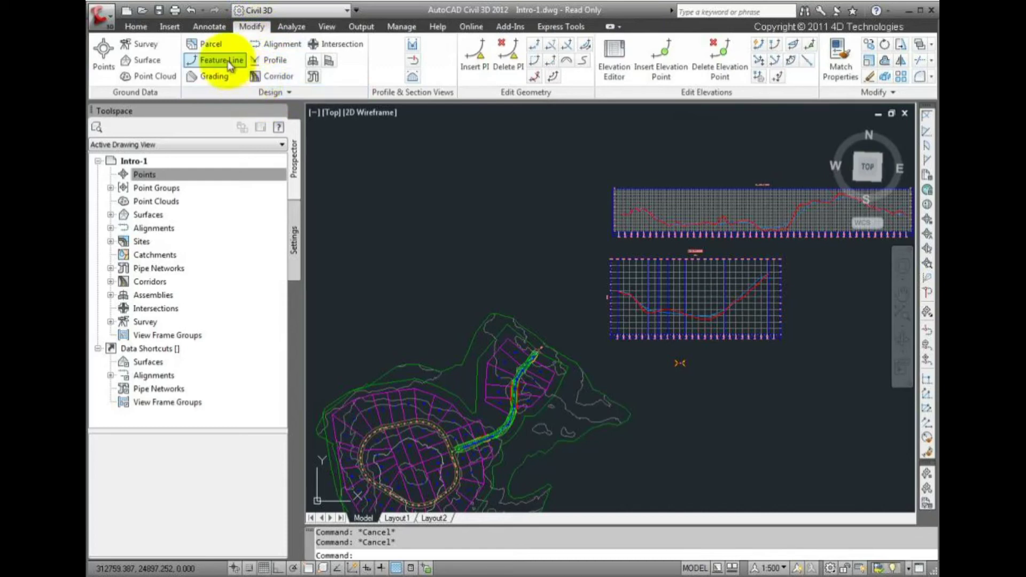
click(219, 45)
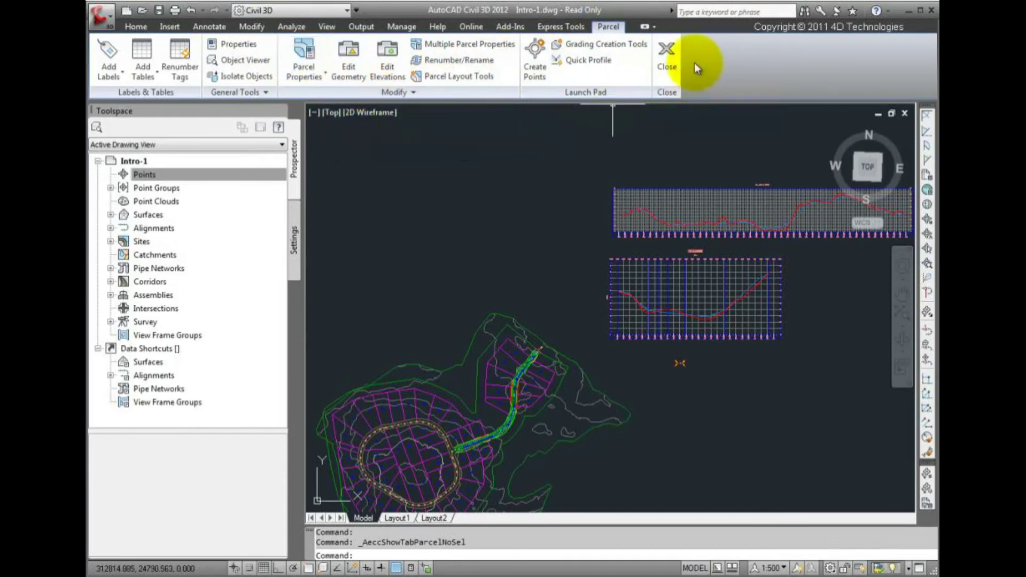
click(665, 58)
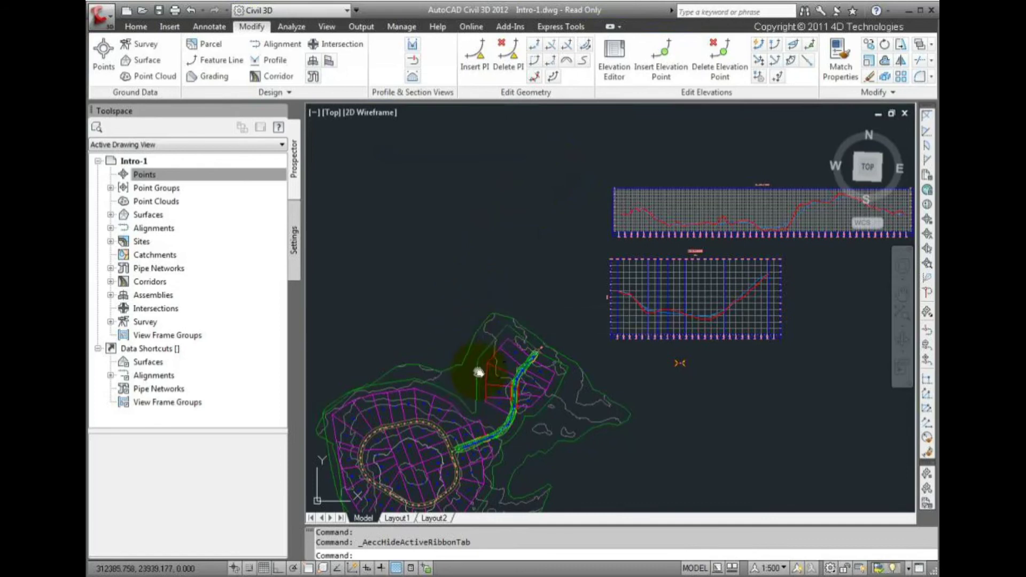
- Select the single-family parcel just north of the loop road's upper bend to view its contextual parcel tools, and clear the selection
scroll(471, 336, up, 5)
scroll(460, 310, up, 2)
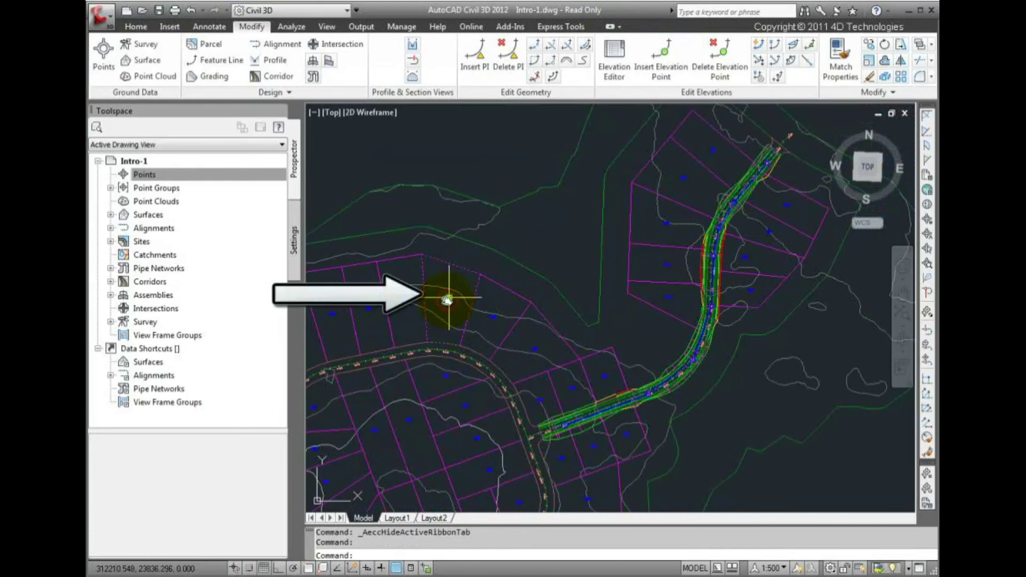
click(447, 301)
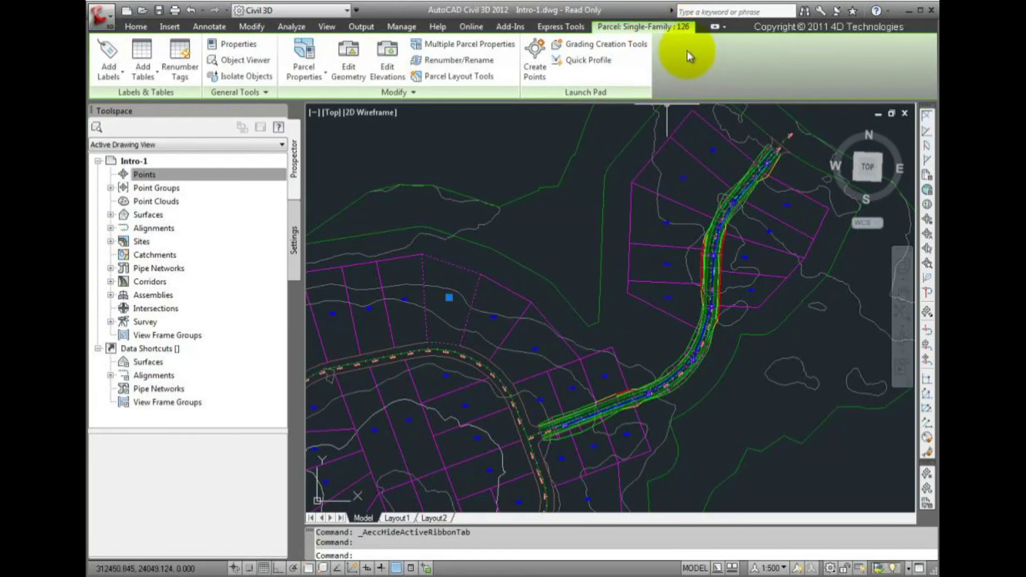
key(Escape)
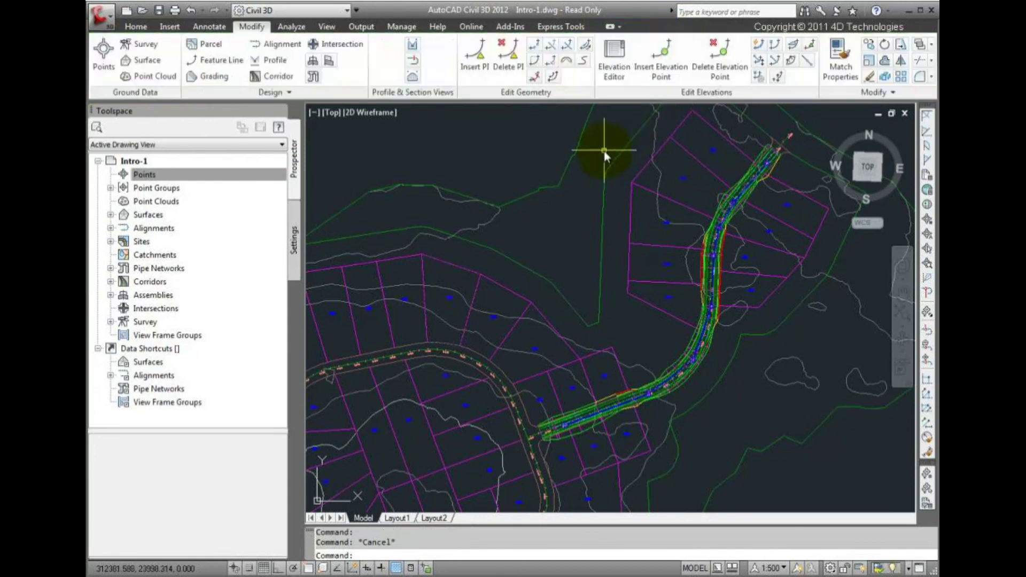